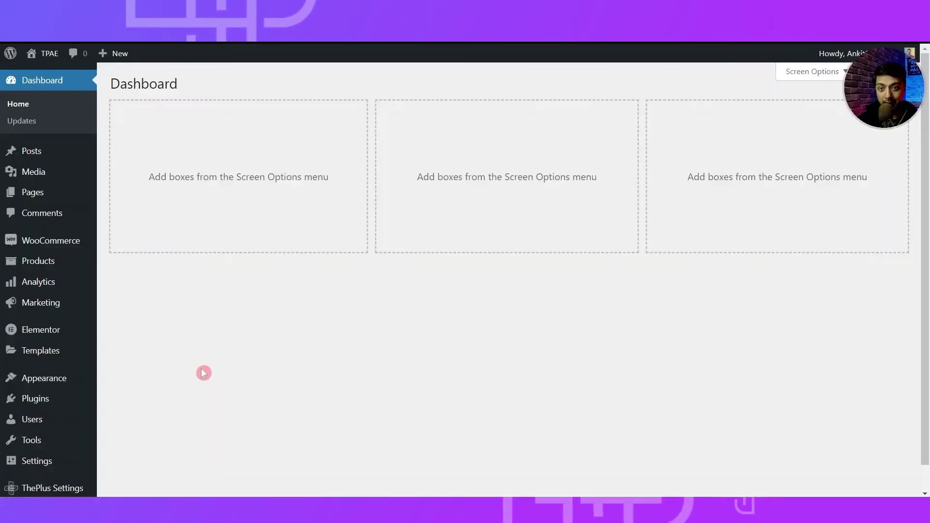
Step: Open the list of installed plugins and locate The Plus Addons for Elementor - Pro
left_click(56, 405)
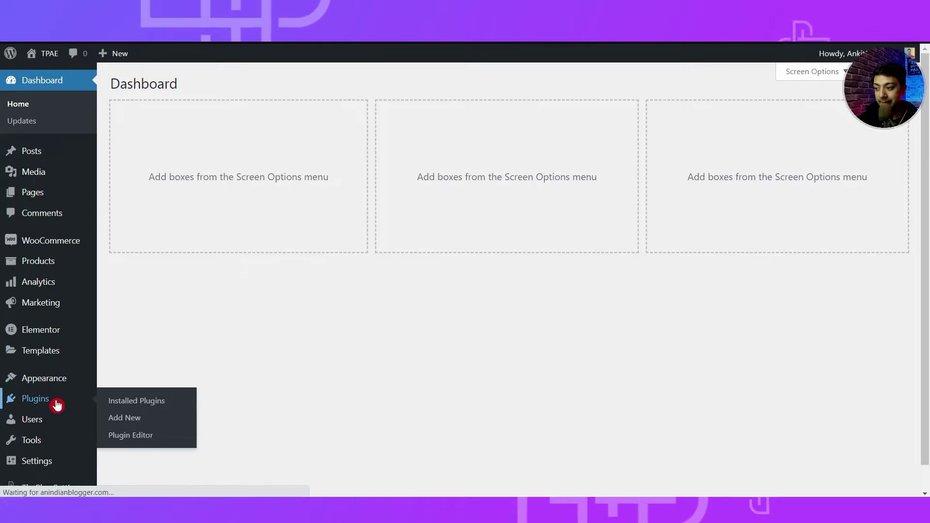
left_click_drag(139, 330, 285, 329)
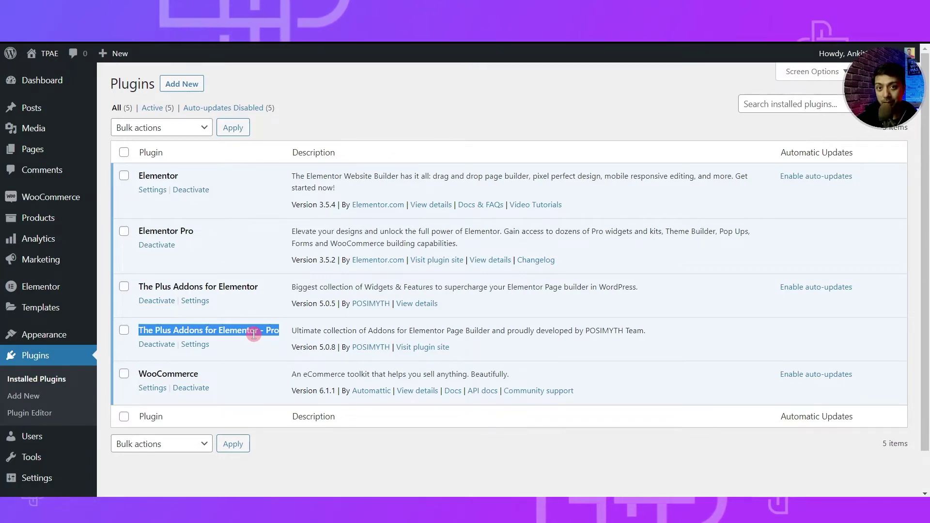
Step: Enable the Event Tracker feature among The Plus Addons widgets and save the settings
scroll(73, 446, "down", 1)
left_click(63, 470)
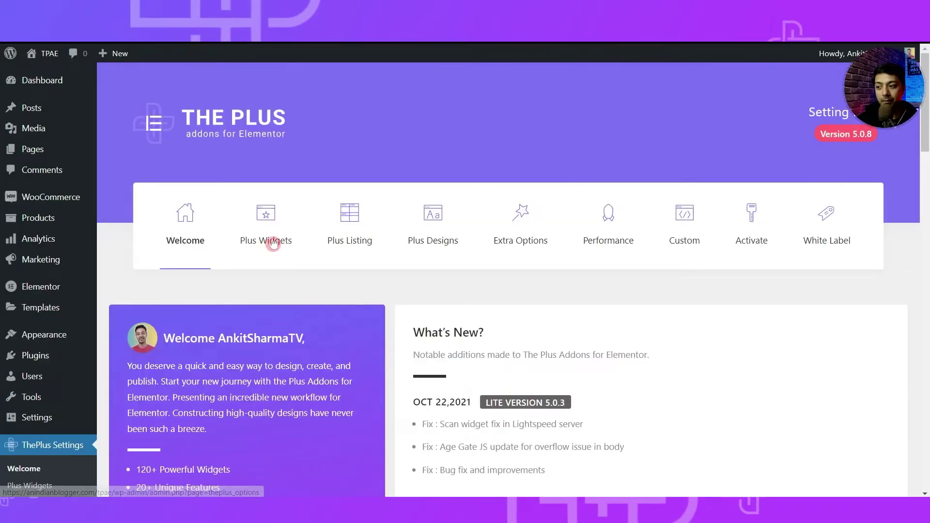
left_click(273, 243)
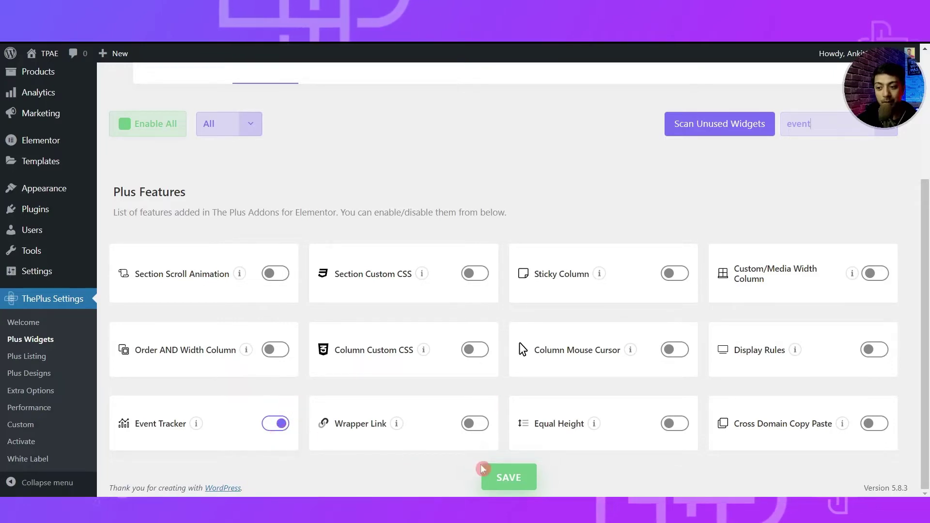
left_click(532, 477)
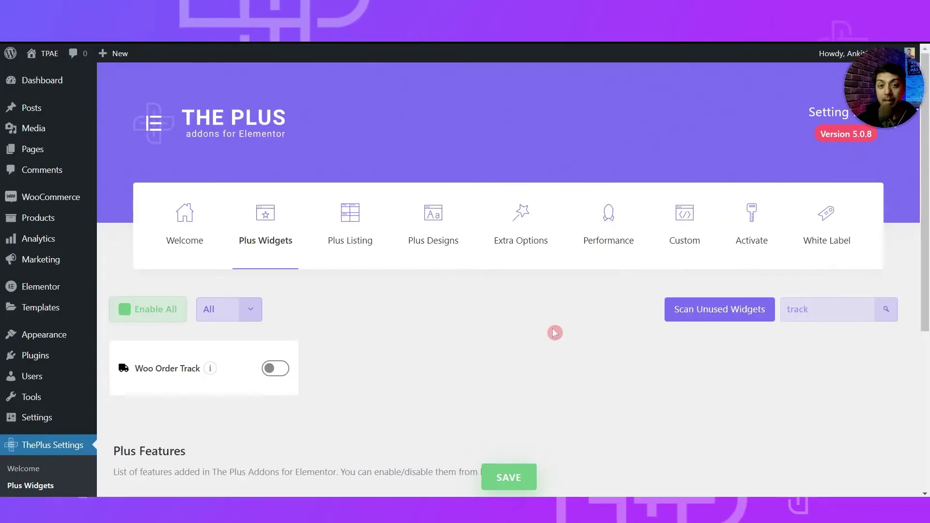
Step: Copy the TPAE data source's ID from Facebook Events Manager into the Facebook Pixel Id field of the Extra Options and save
left_click(509, 241)
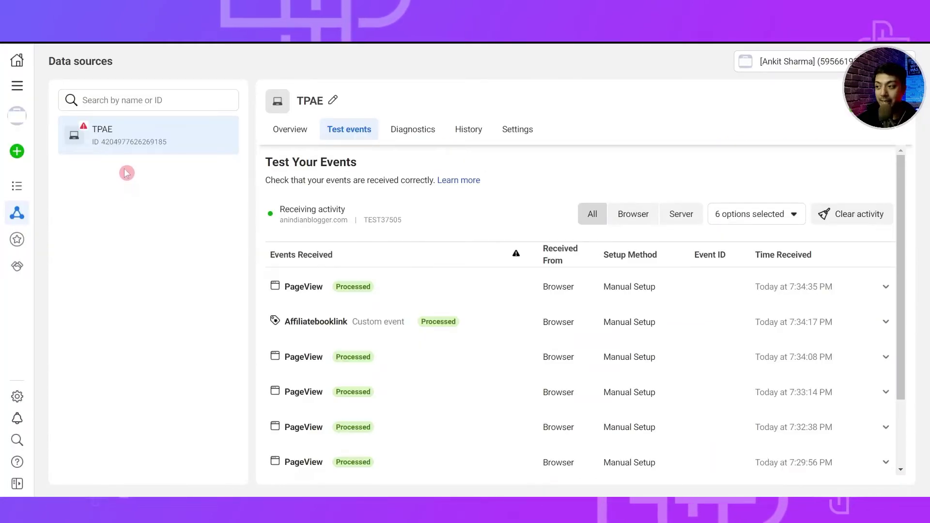
left_click_drag(171, 144, 103, 147)
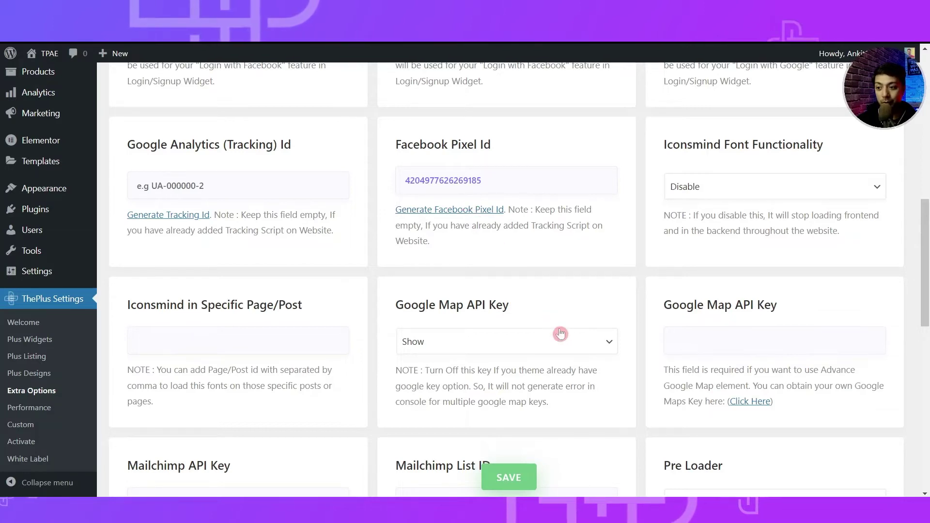
left_click(512, 480)
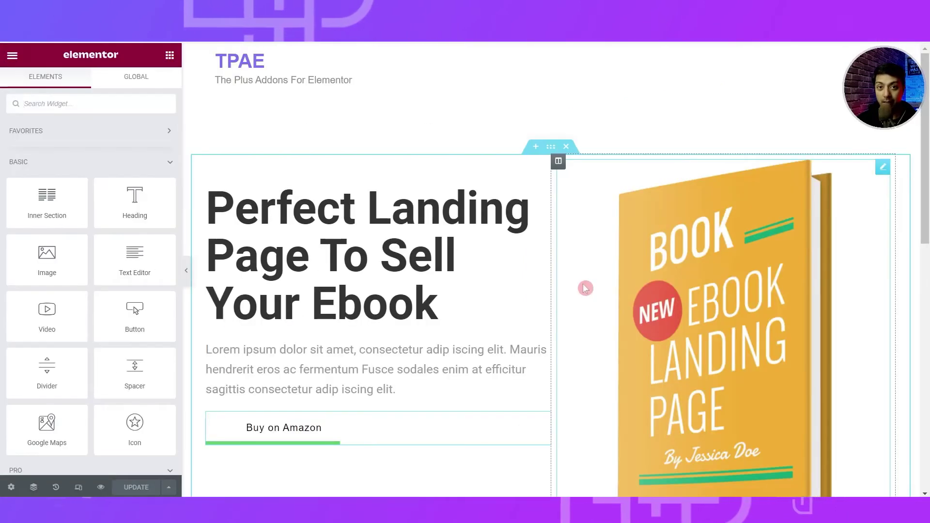
Step: Open the Buy on Amazon button's advanced Events Tracker settings in Elementor and enable Facebook Pixel tracking
scroll(585, 287, "down", 3)
left_click(326, 235)
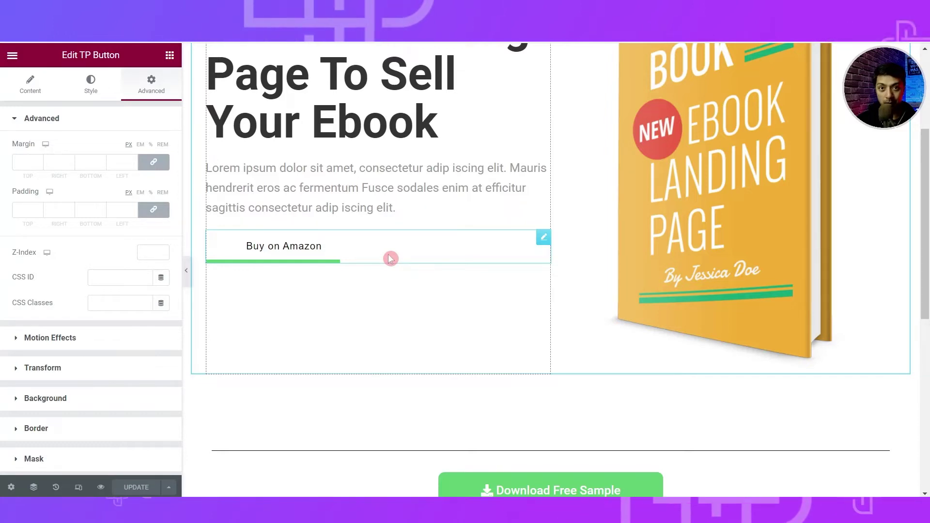
left_click(542, 240)
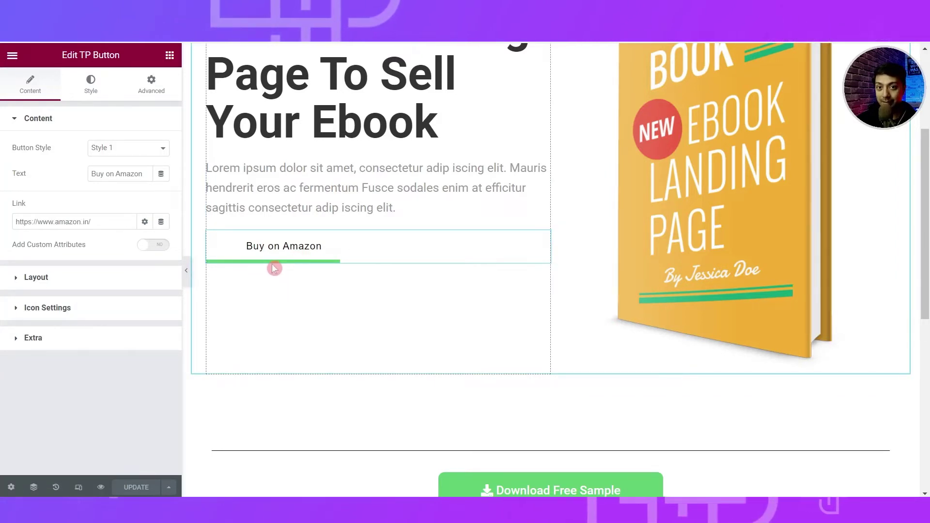
left_click(148, 92)
scroll(109, 266, "down", 3)
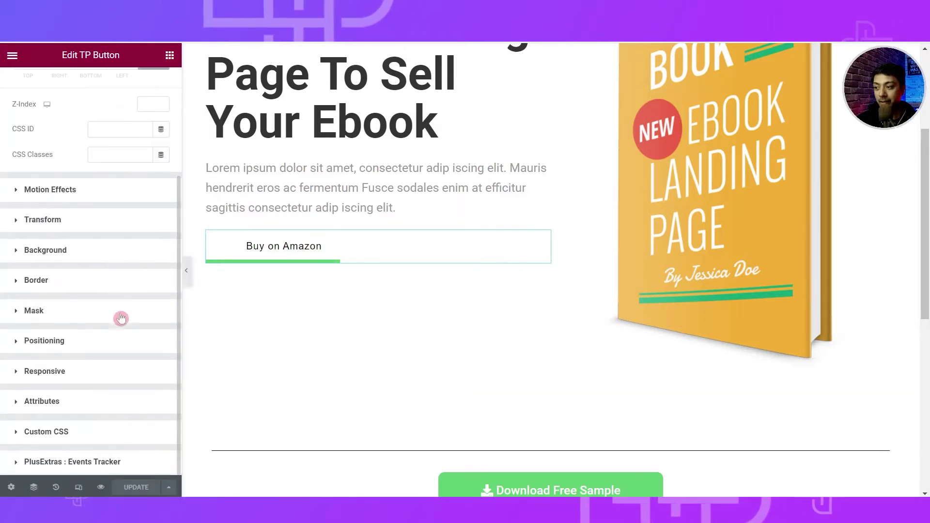
left_click(23, 469)
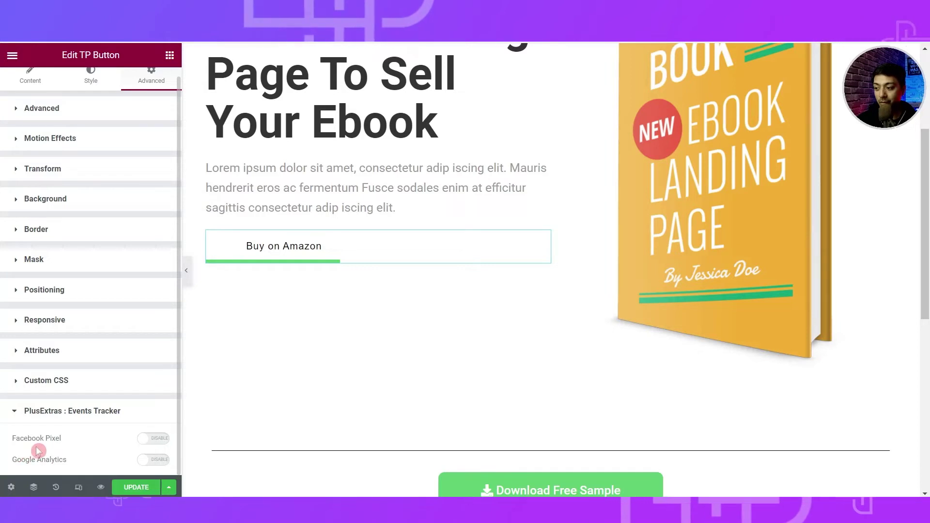
left_click(161, 444)
scroll(130, 368, "down", 1)
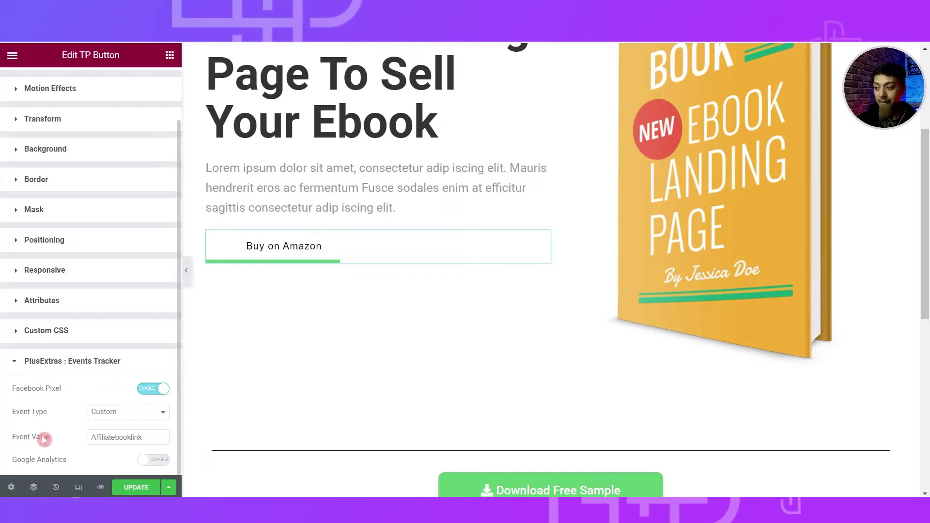
Step: Try AddToCart as the Facebook Pixel event type of the Buy on Amazon button
left_click(131, 419)
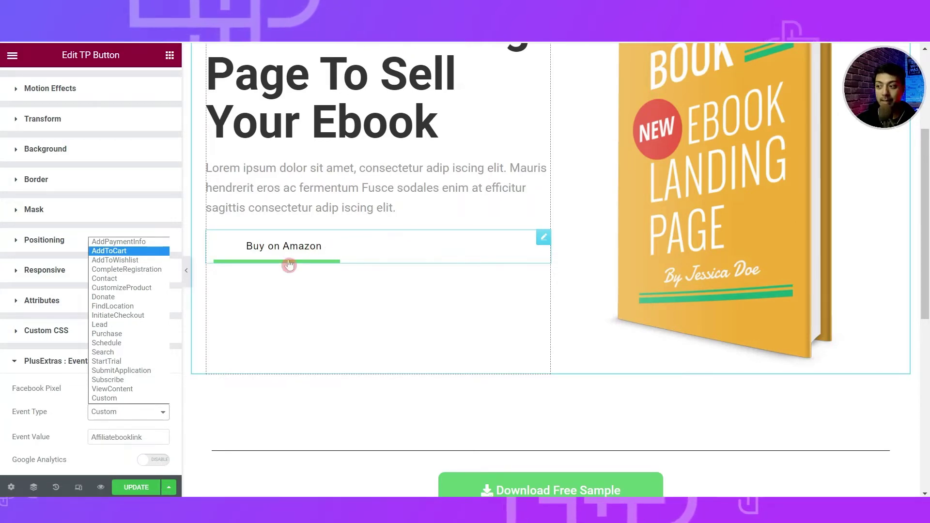
left_click(112, 252)
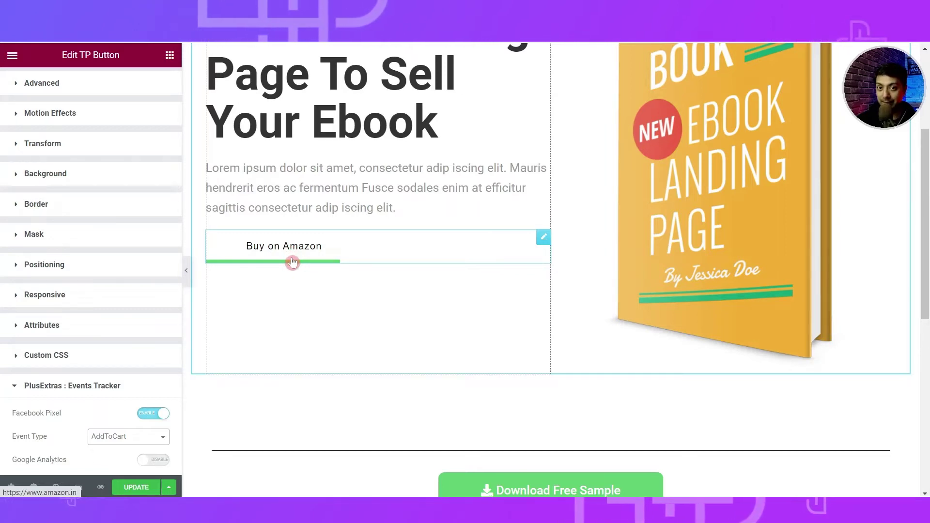
Step: Set the button's pixel event type to Custom with the event value Affiliatebooklink and update the page
left_click(125, 438)
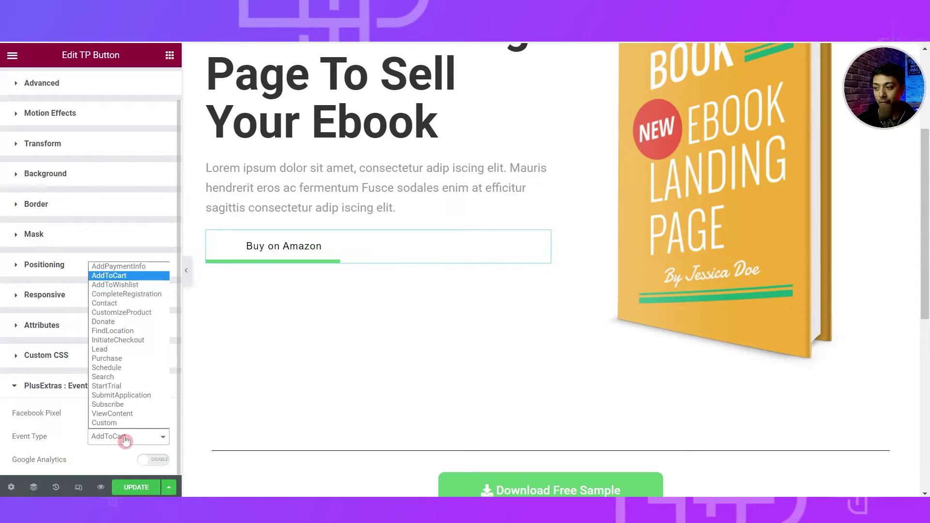
left_click(125, 423)
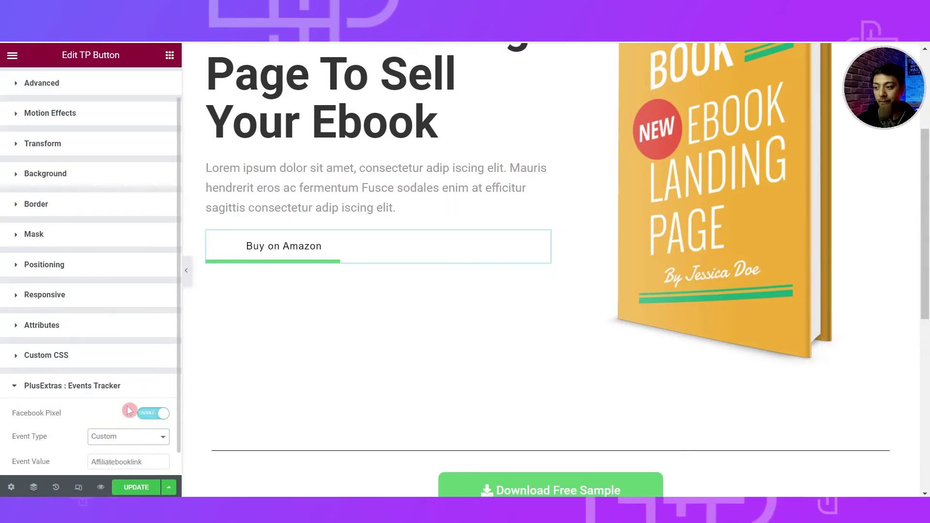
scroll(35, 449, "down", 1)
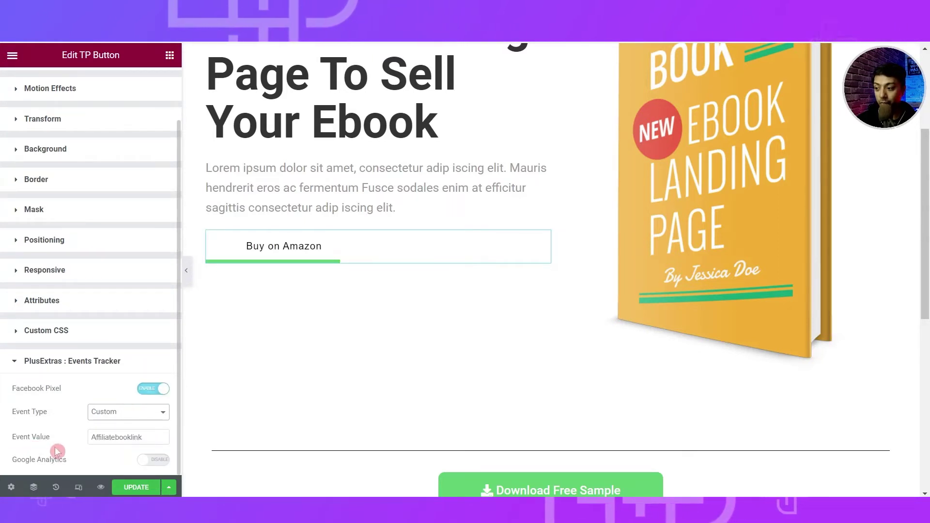
left_click(161, 441)
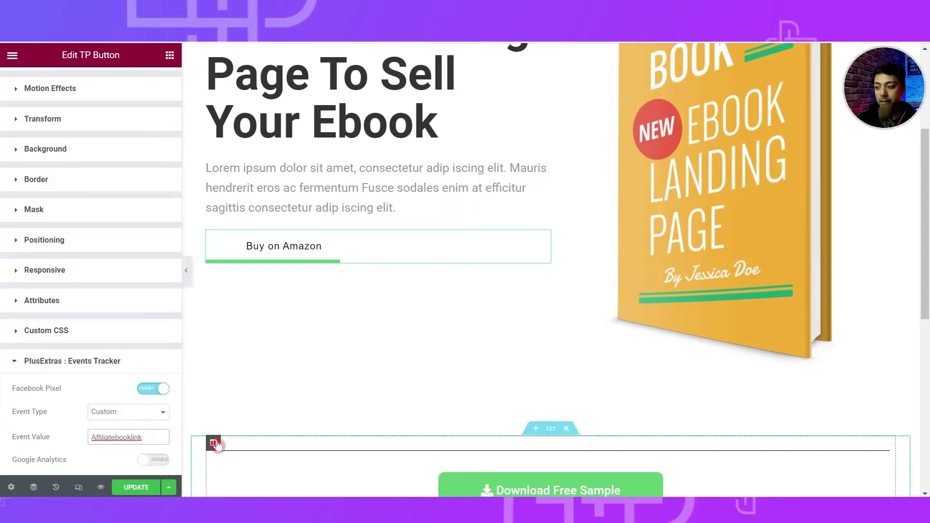
left_click(129, 490)
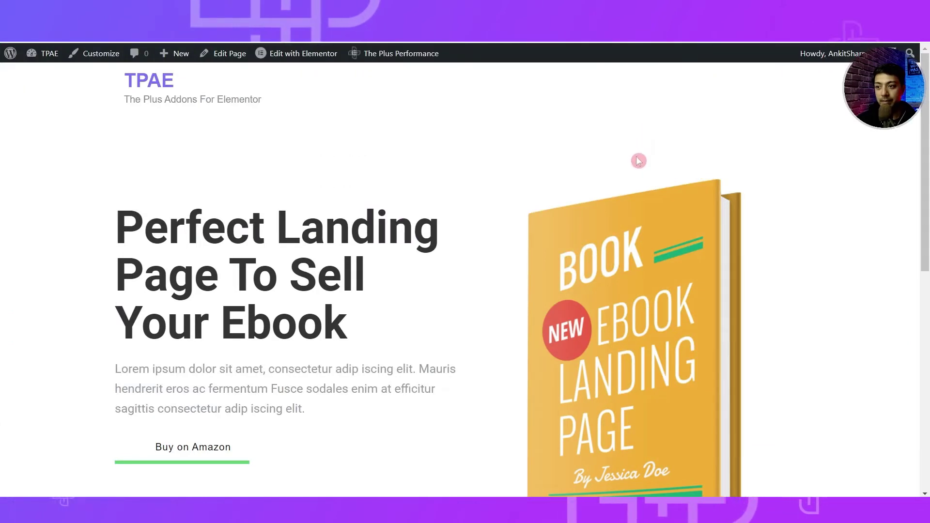
Step: Check the published landing page with the Facebook pixel browser extension
scroll(627, 176, "down", 3)
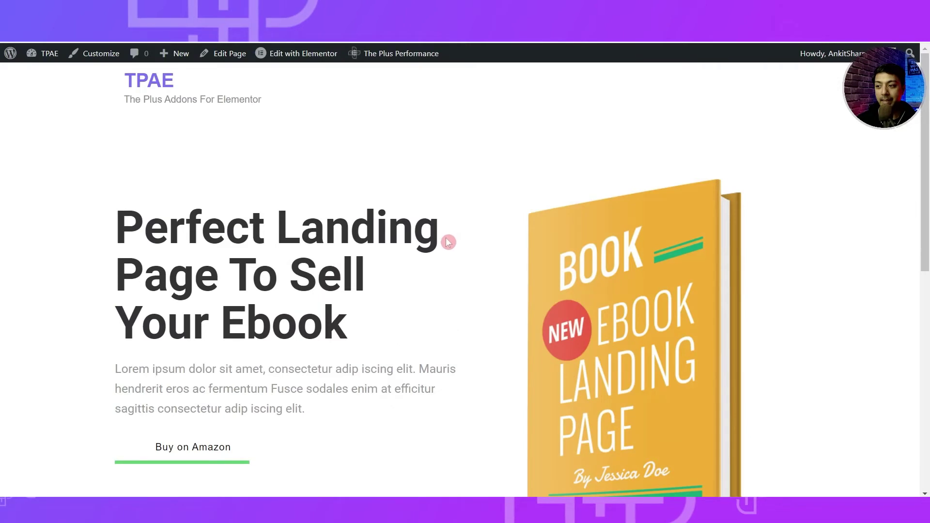
scroll(449, 242, "down", 1)
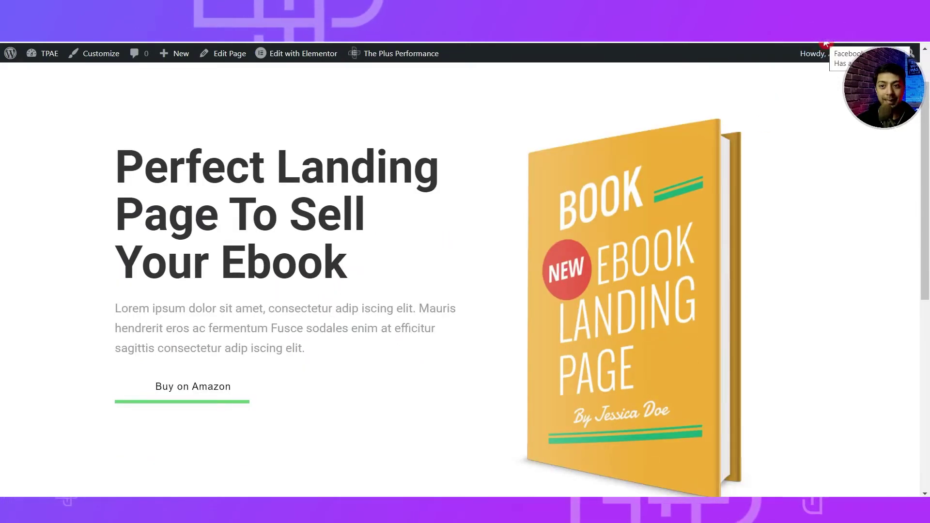
left_click(827, 43)
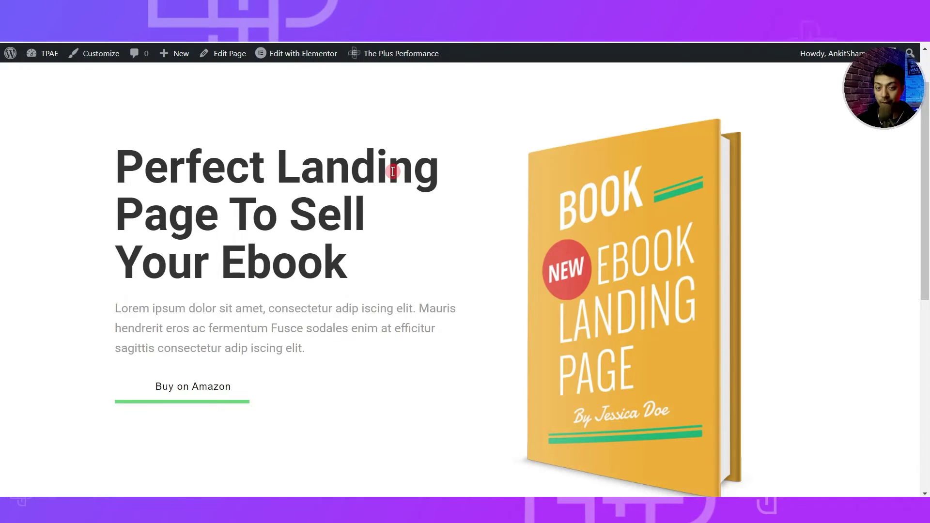
Step: Follow the Buy on Amazon link on the published page and check its tracked event in Facebook Events Manager's test events
scroll(384, 183, "down", 2)
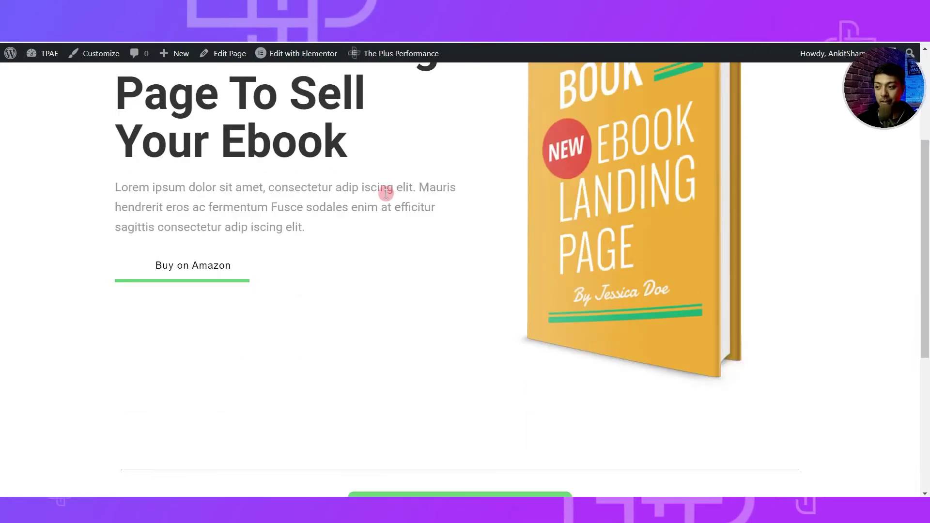
left_click(222, 266)
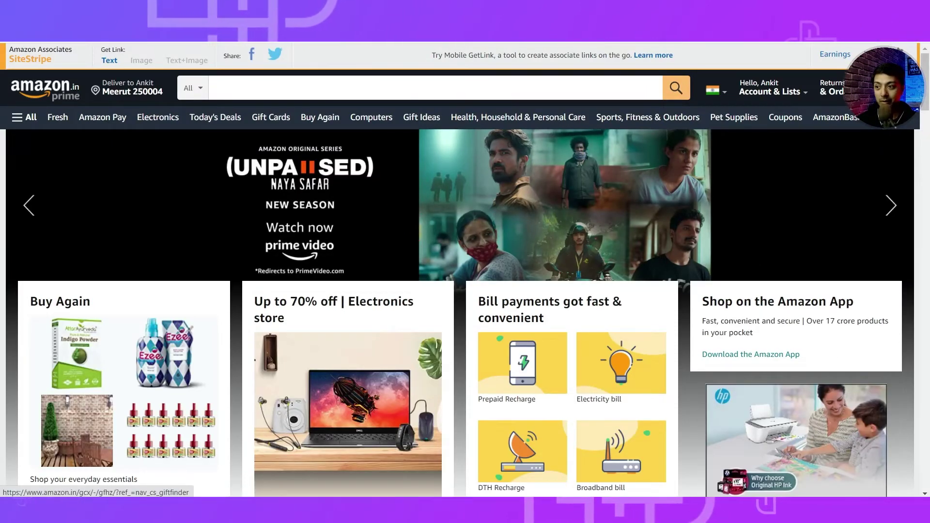
left_click(823, 44)
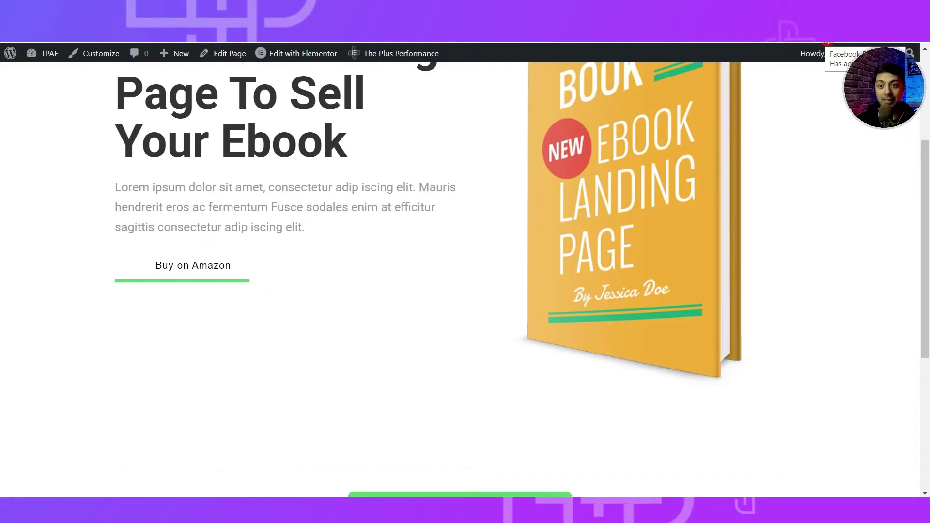
left_click(828, 43)
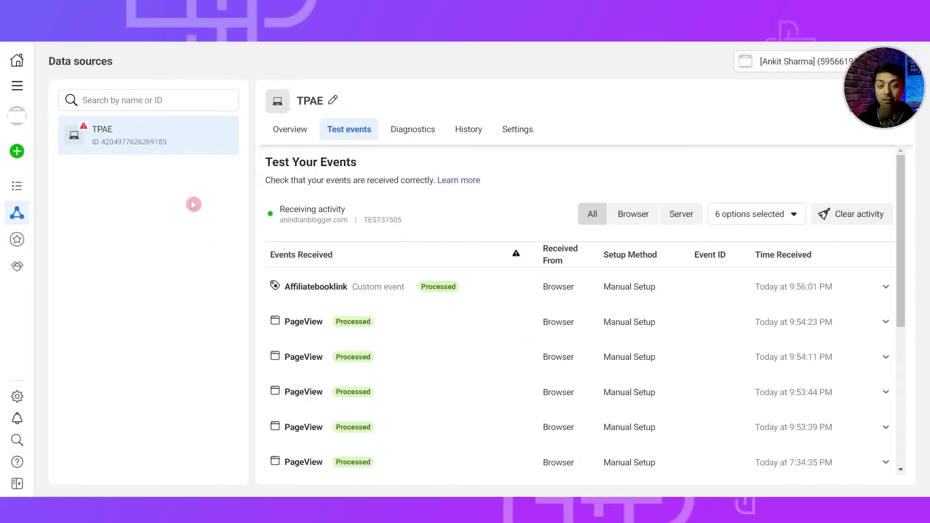
left_click(62, 46)
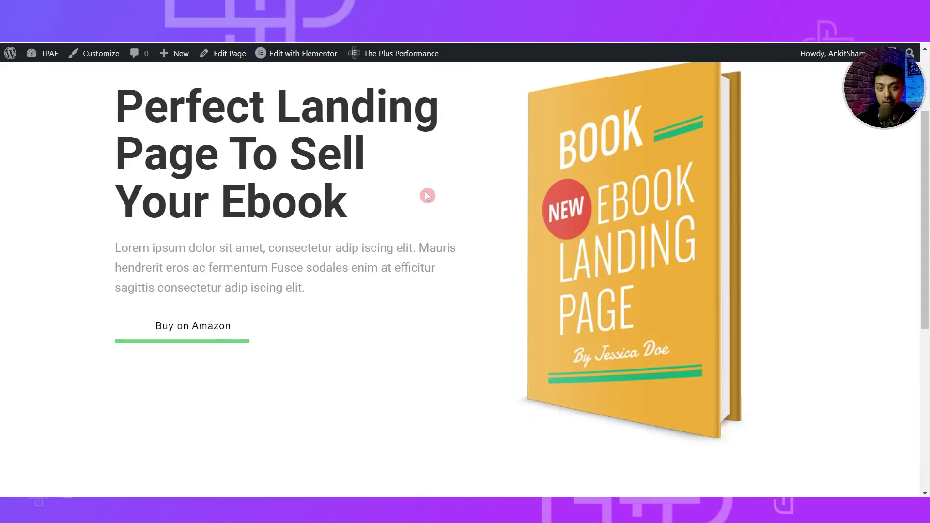
Step: Open the Download Free Sample button's advanced Events Tracker settings in Elementor and enable Facebook Pixel tracking
left_click_drag(927, 199, 927, 252)
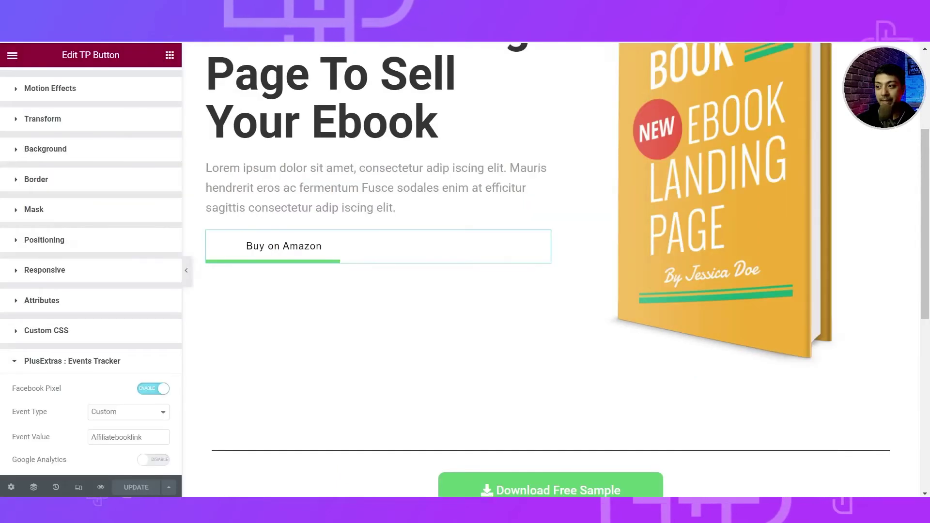
scroll(596, 268, "down", 3)
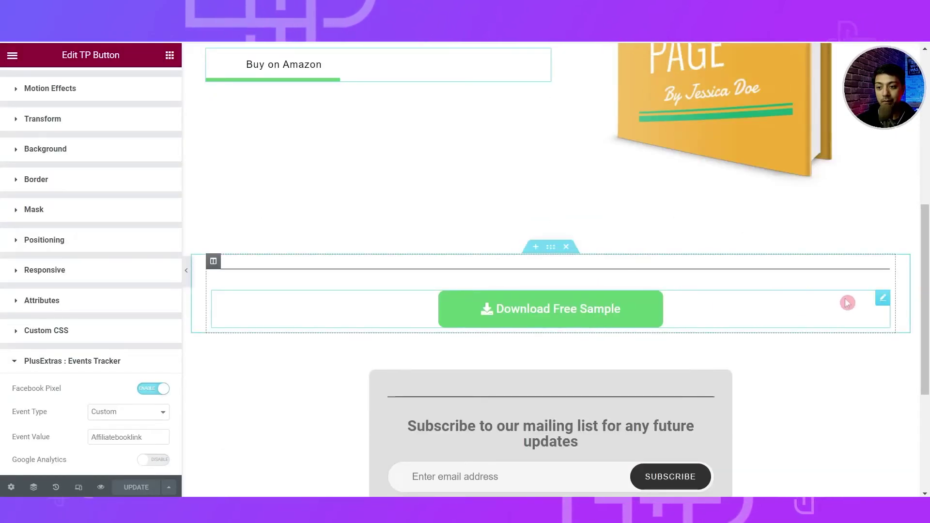
left_click(881, 301)
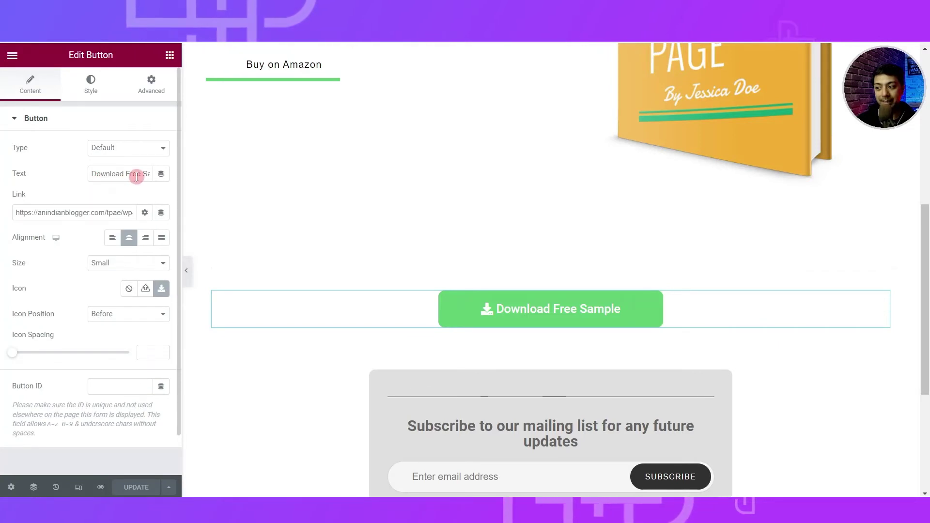
left_click(36, 213)
left_click(110, 218)
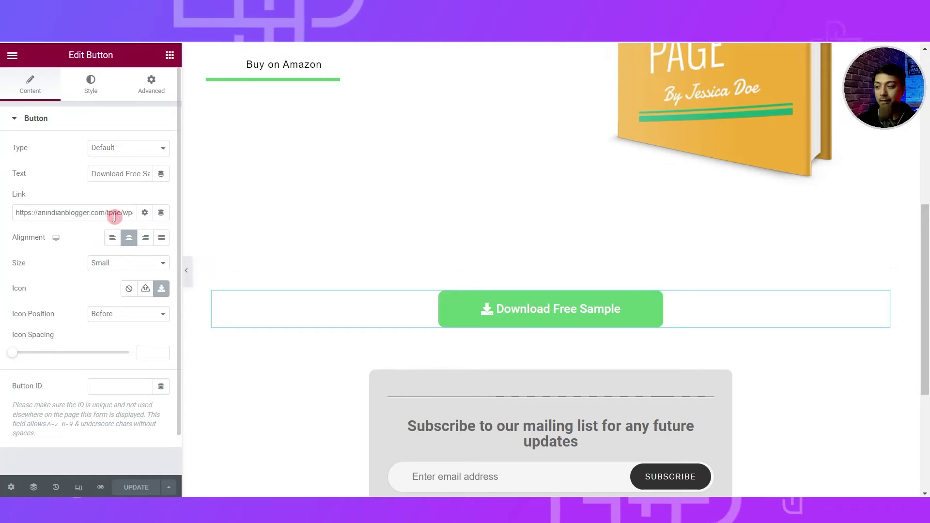
left_click(152, 88)
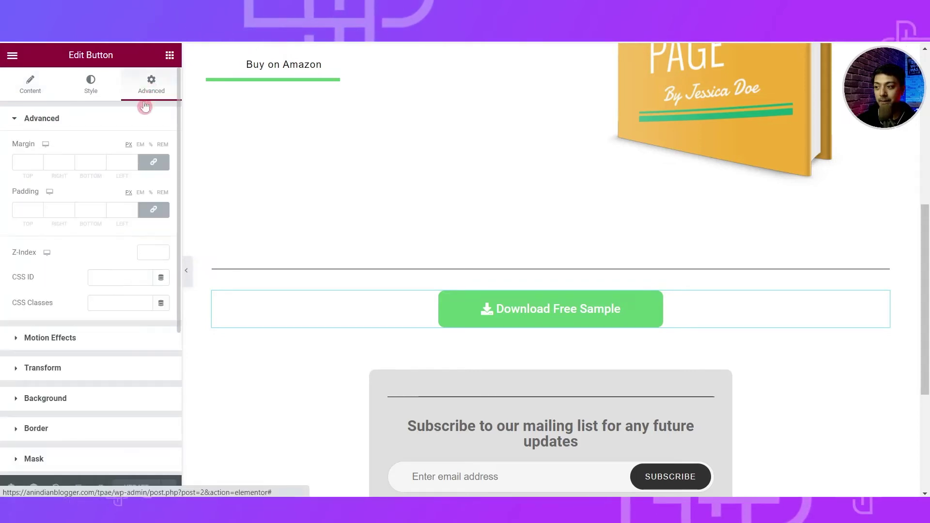
scroll(102, 248, "down", 5)
left_click(15, 374)
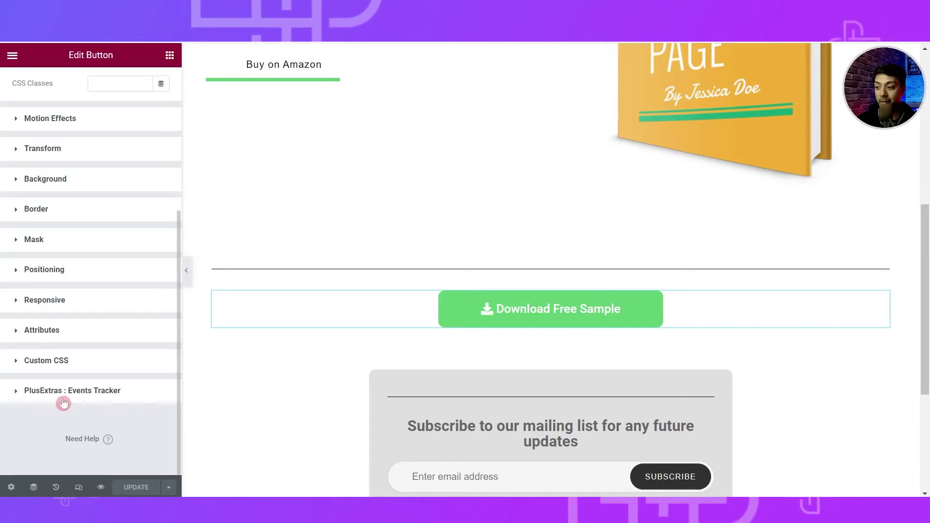
left_click(17, 392)
left_click(154, 368)
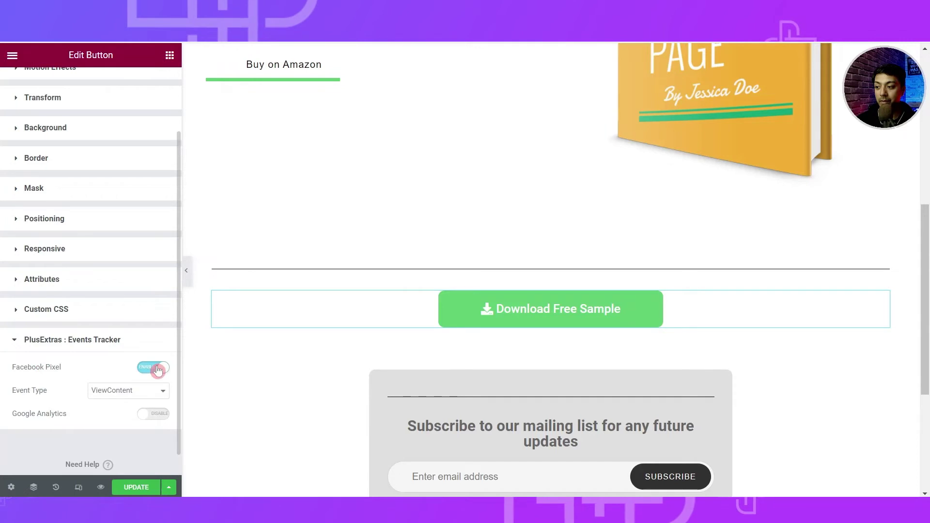
Step: Set the Download Free Sample button's pixel event type to StartTrial and update the page
left_click(108, 390)
left_click(111, 349)
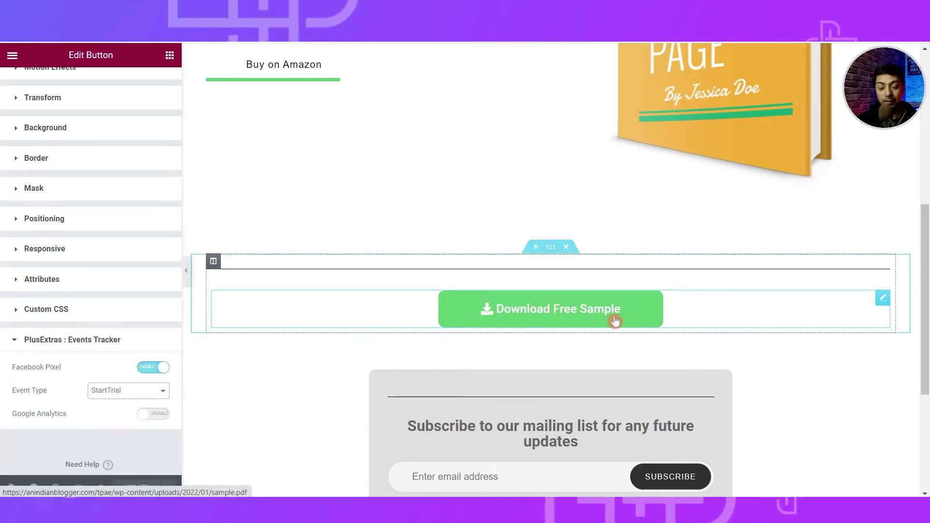
left_click(119, 387)
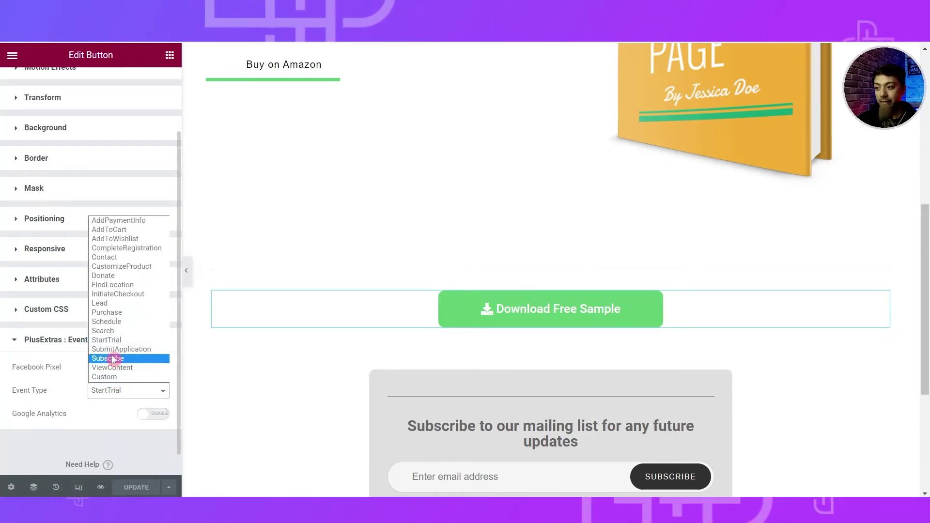
left_click(106, 341)
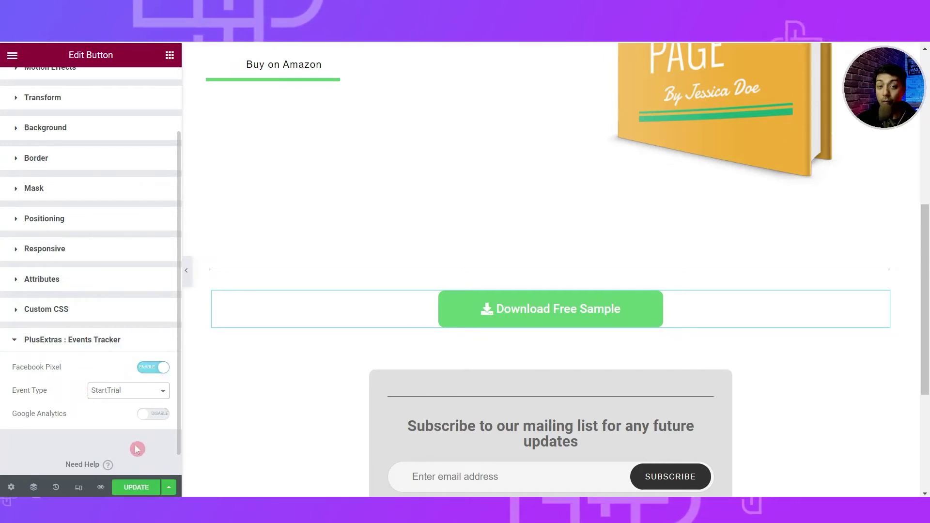
left_click(131, 487)
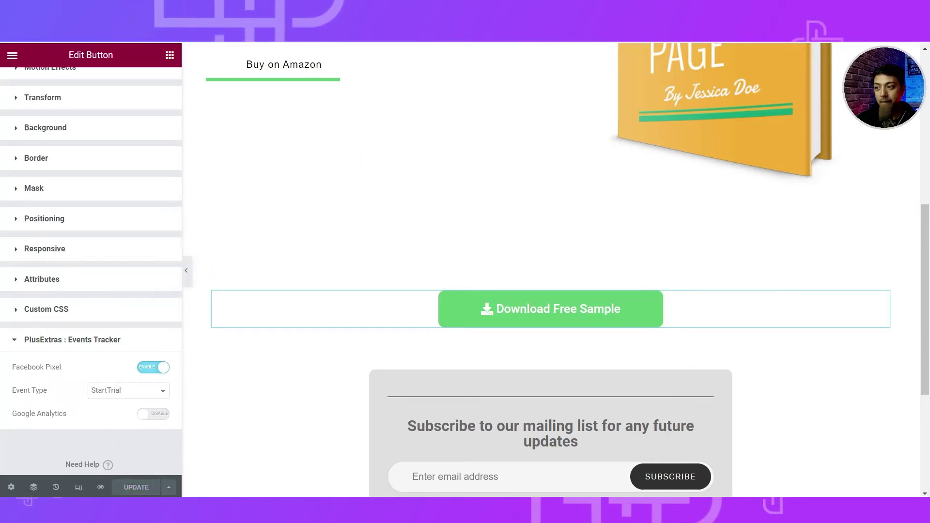
Step: Open the Download Free Sample link on the published page and check its event with Facebook Pixel Helper and in Events Manager's test events
left_click(411, 43)
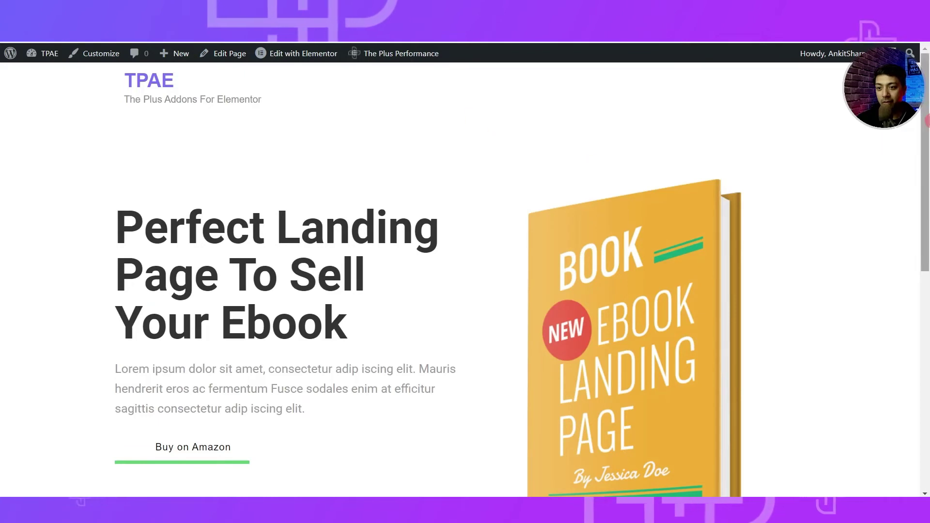
scroll(835, 289, "down", 5)
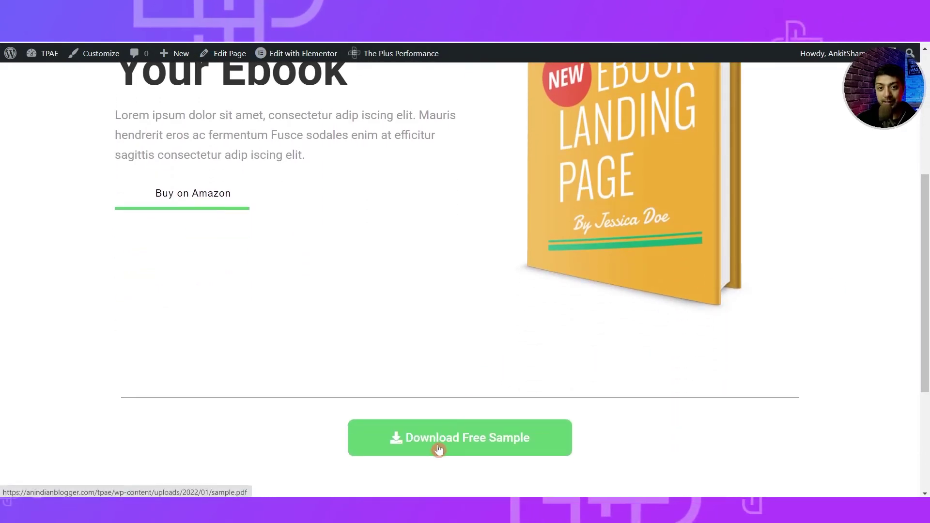
left_click(439, 450)
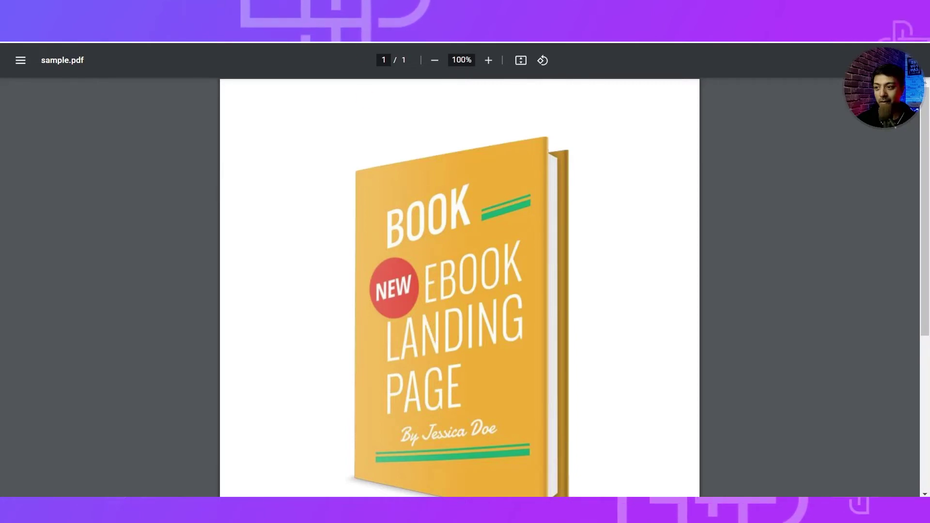
key("ctrl+w")
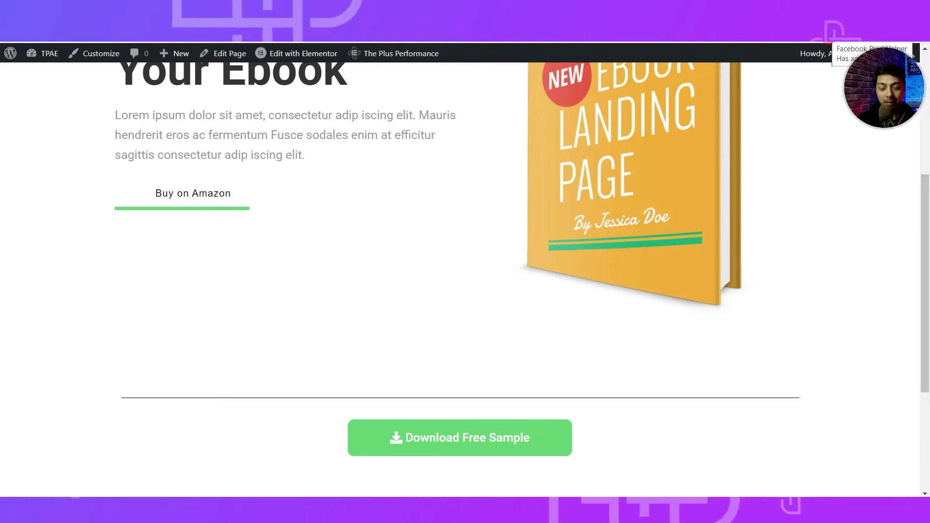
left_click(829, 35)
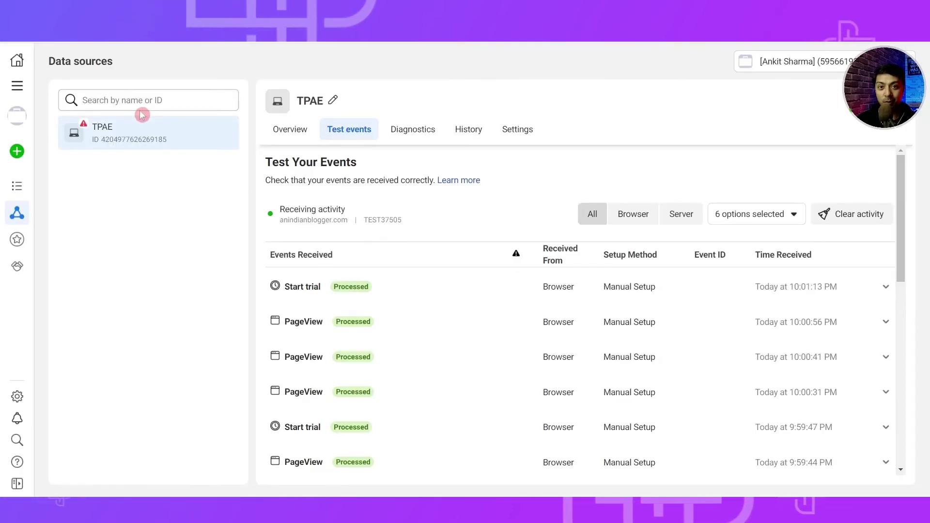
left_click(115, 126)
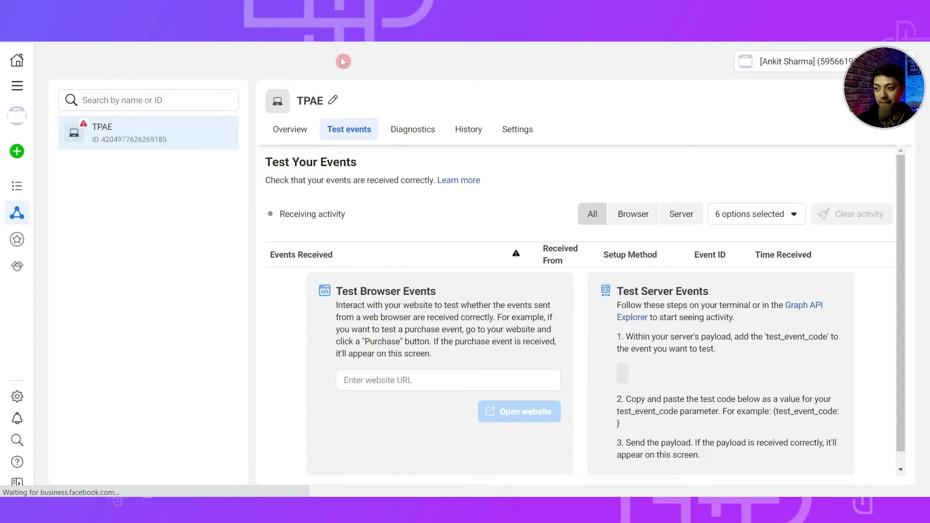
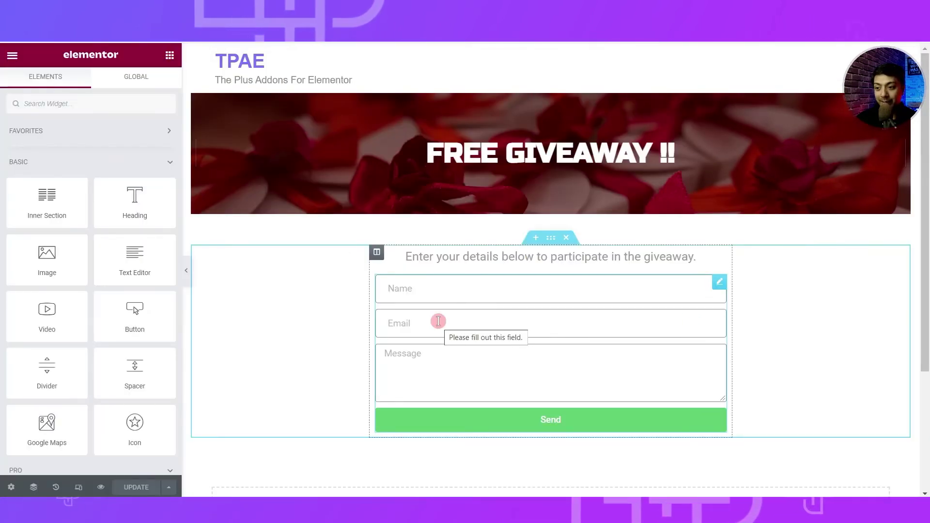
Step: Open the giveaway form's advanced Events Tracker settings in Elementor and enable Facebook Pixel tracking
left_click(720, 287)
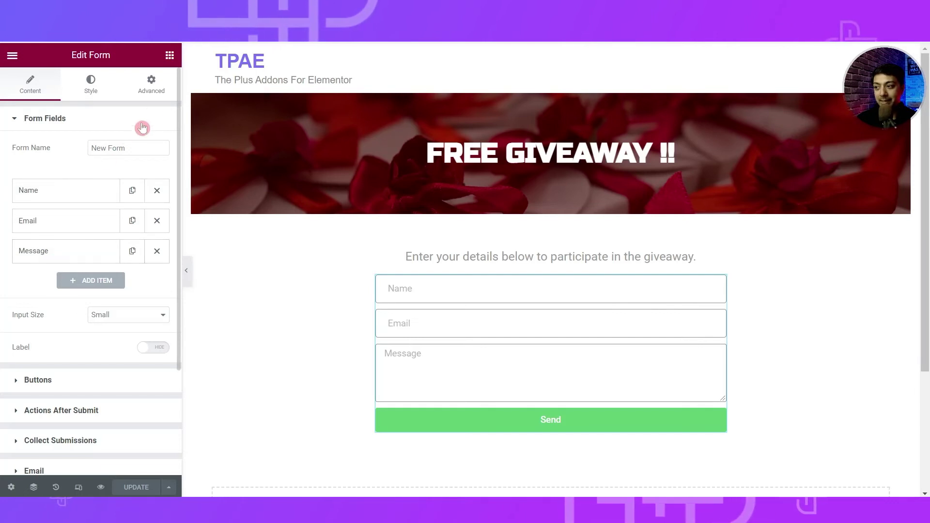
left_click(140, 89)
scroll(82, 329, "down", 5)
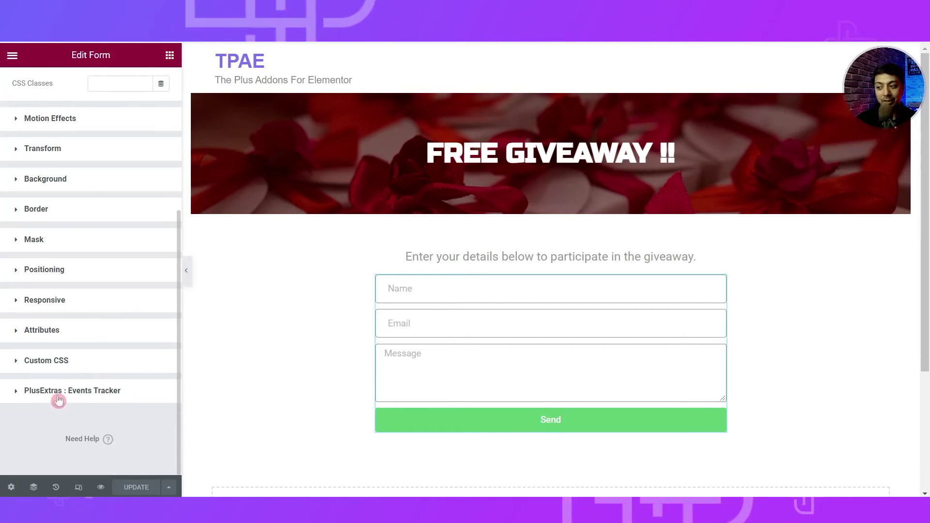
left_click(13, 393)
left_click(155, 368)
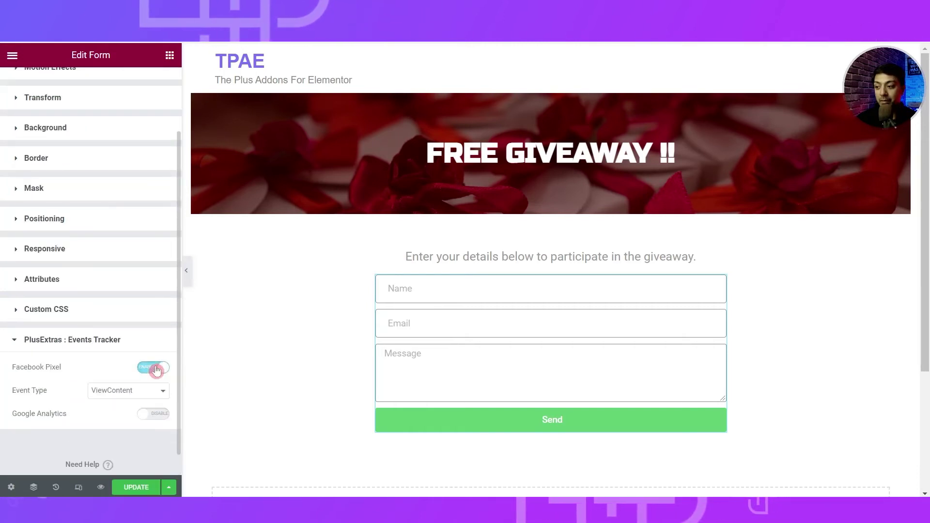
Step: Set the giveaway form's pixel event type to Lead and update the page
left_click(128, 394)
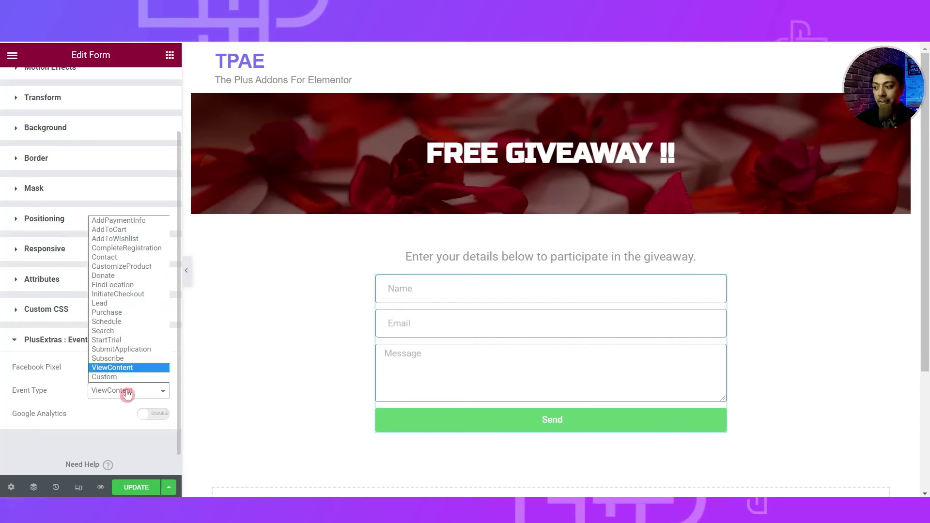
left_click(110, 303)
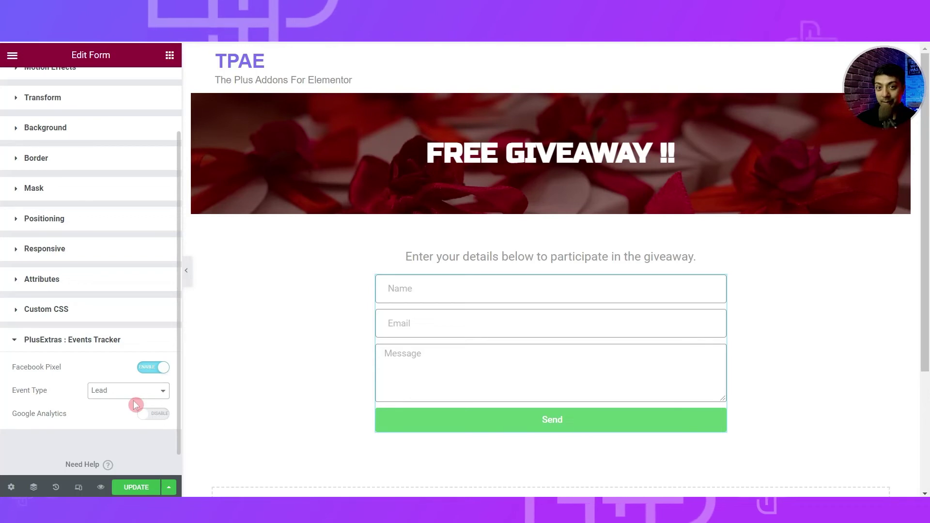
left_click(136, 487)
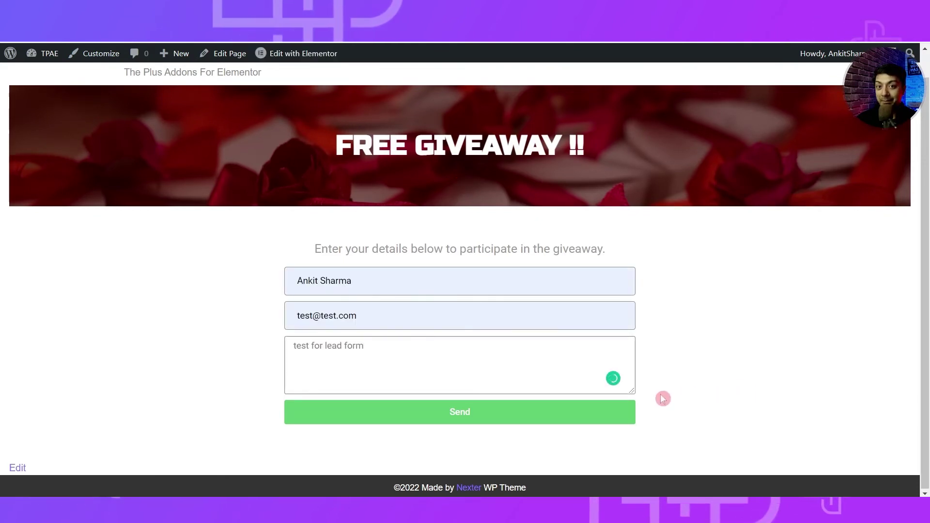
Step: Submit the filled-in giveaway form on the published page and check its tracked event with Facebook Pixel Helper
left_click(440, 415)
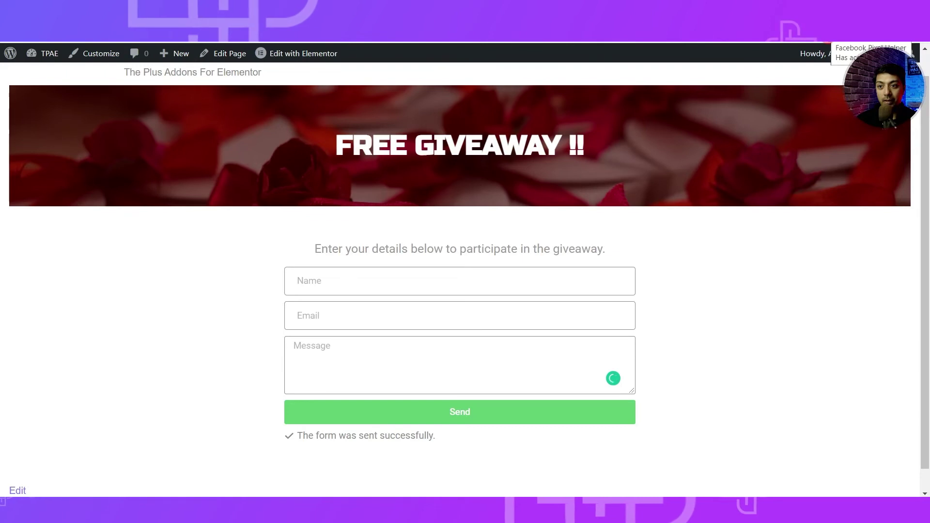
left_click(830, 36)
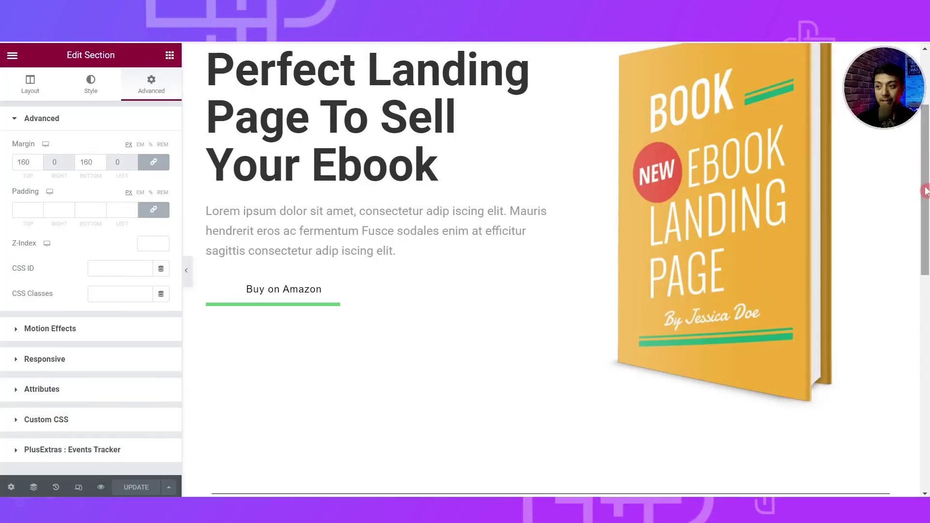
Step: Review the Mailchimp API Key and List ID fields in the Extra Options of ThePlus Settings in the WordPress dashboard
left_click_drag(927, 201, 927, 396)
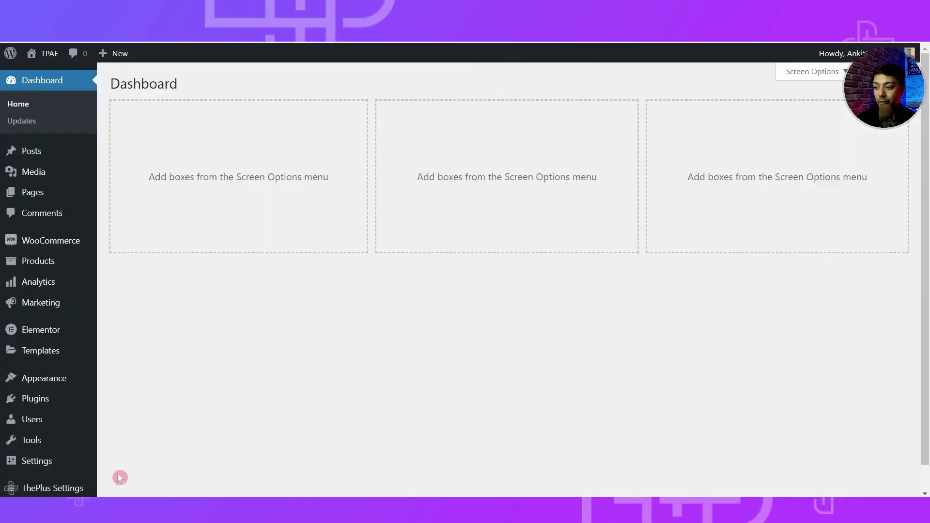
mouse_move(43, 491)
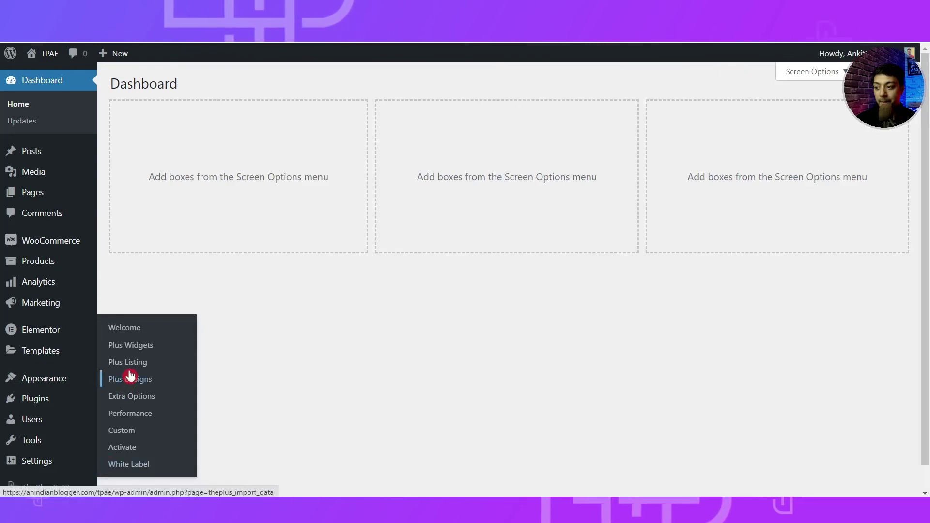
left_click(121, 399)
scroll(202, 285, "down", 10)
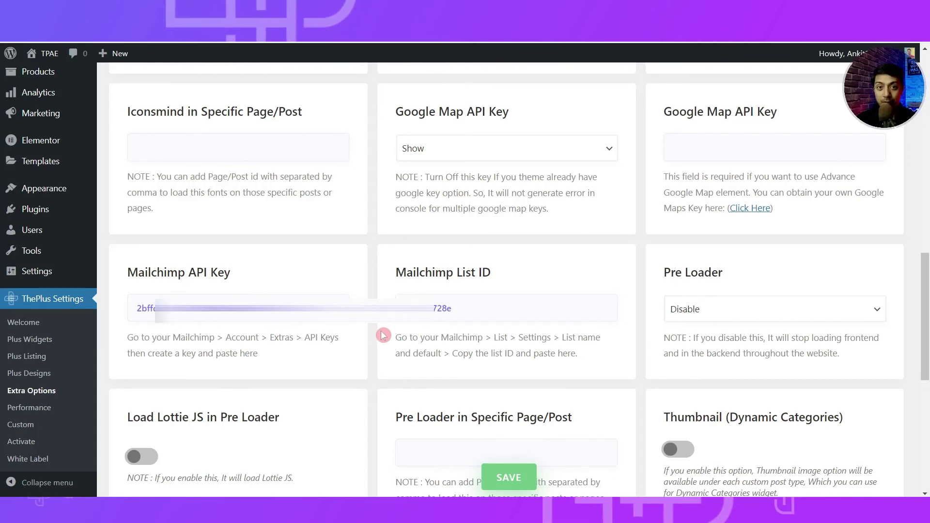
scroll(383, 335, "up", 15)
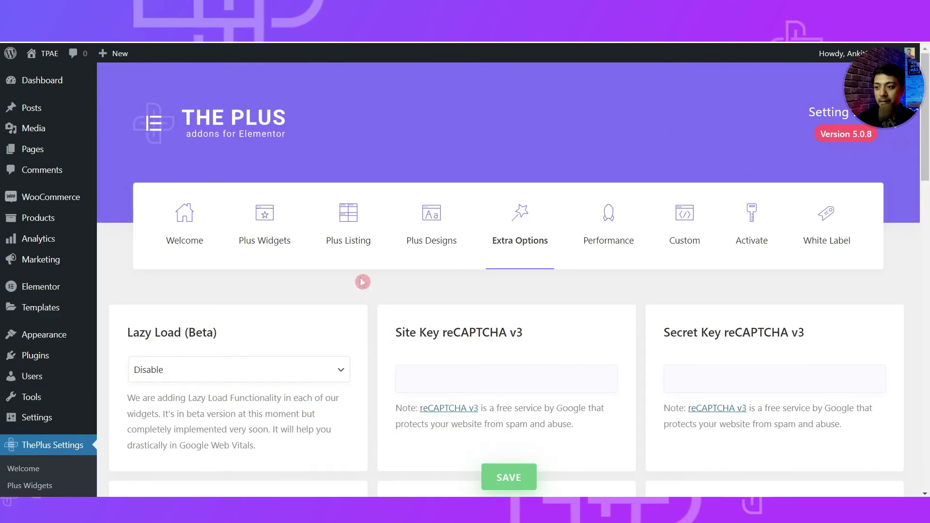
Step: Search the Plus Widgets for "mail" and save the widget settings with Mailchimp enabled
left_click(257, 248)
type("mail")
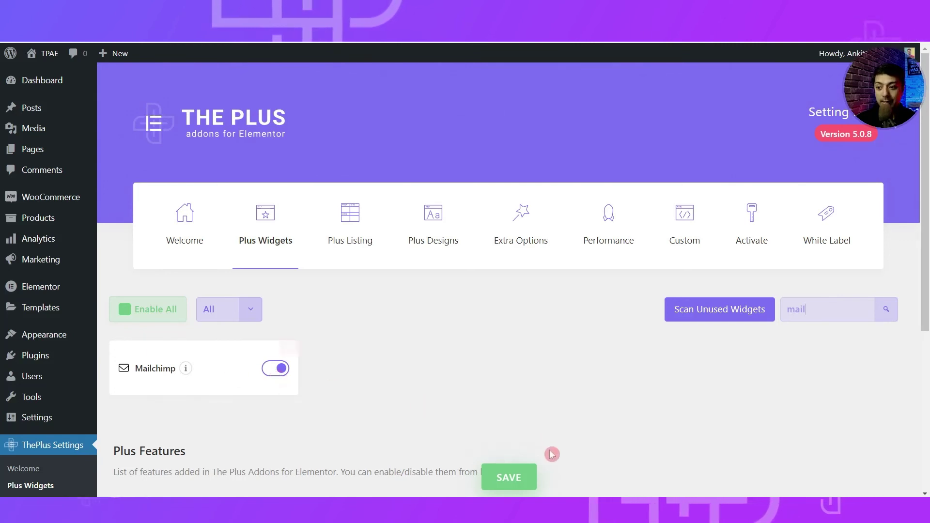
left_click(522, 479)
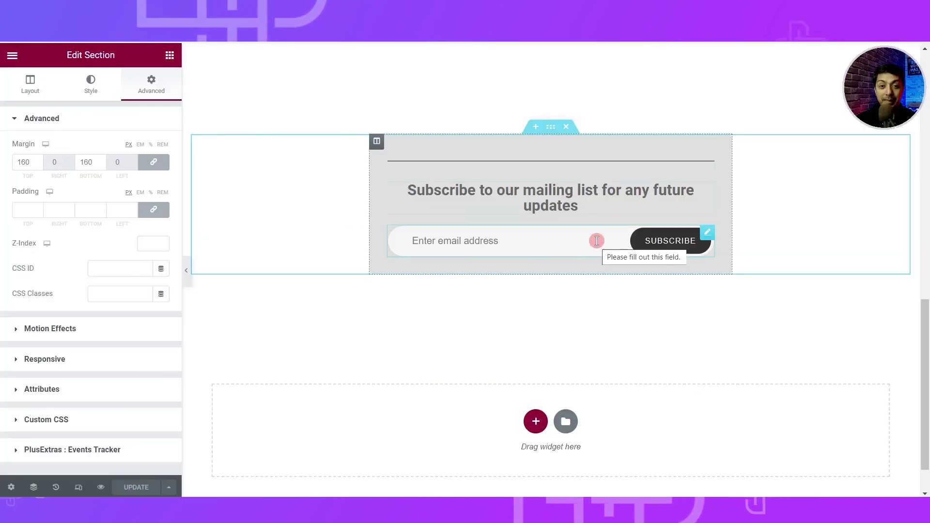
Step: Open the Mailchimp subscribe widget's advanced Events Tracker settings in Elementor and enable Facebook Pixel tracking
left_click(709, 234)
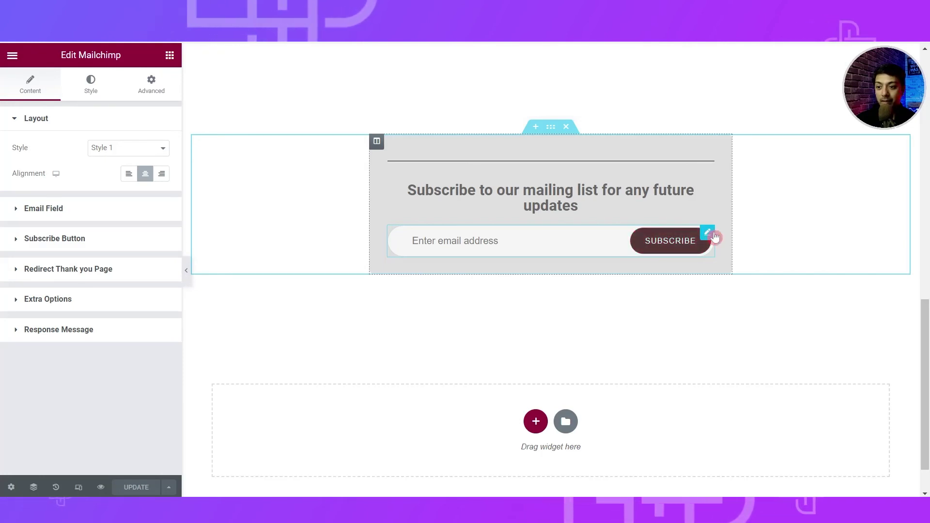
left_click(159, 94)
scroll(68, 310, "down", 4)
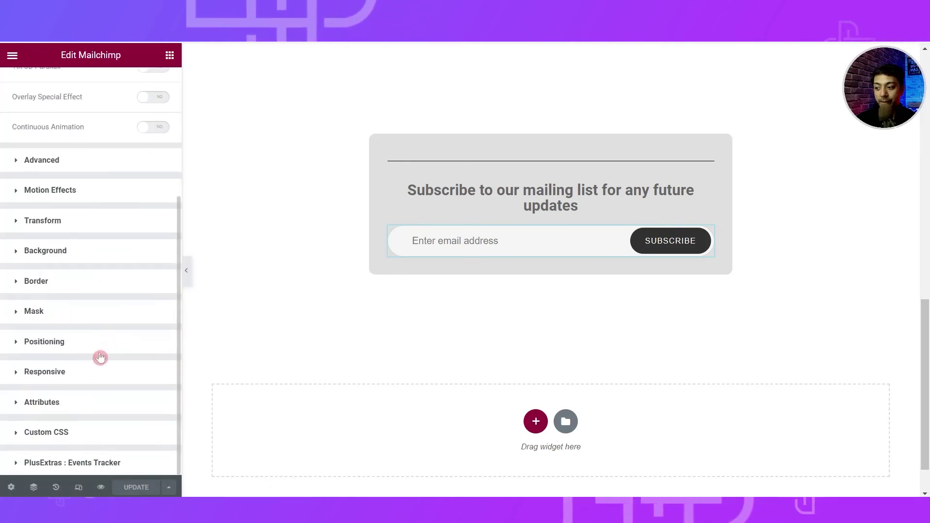
left_click(16, 462)
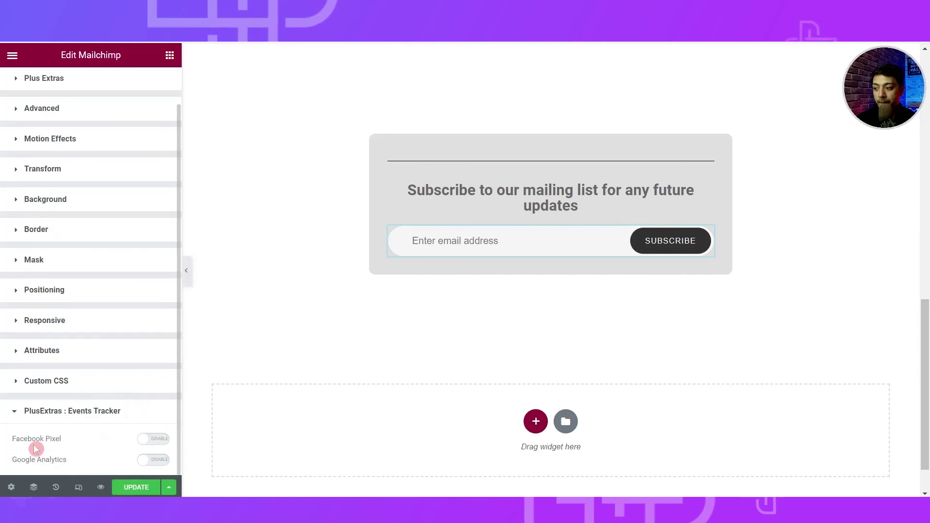
left_click(164, 444)
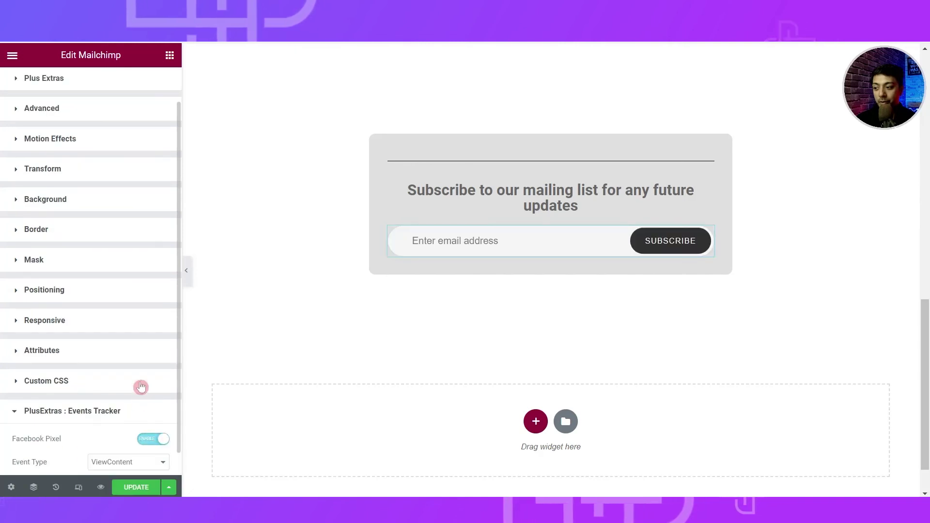
Step: Set the Mailchimp widget's pixel event type to Subscribe and update the page
scroll(131, 433, "down", 1)
left_click(131, 434)
left_click(129, 406)
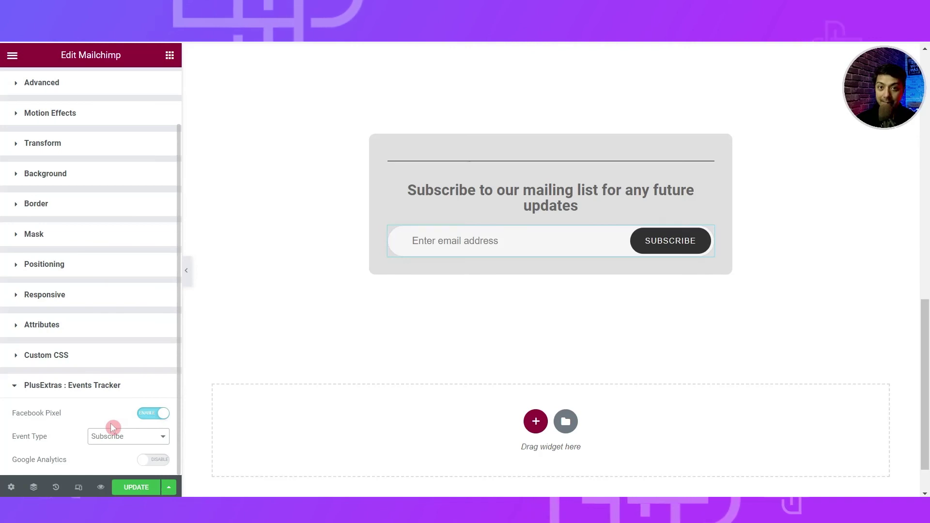
left_click(134, 487)
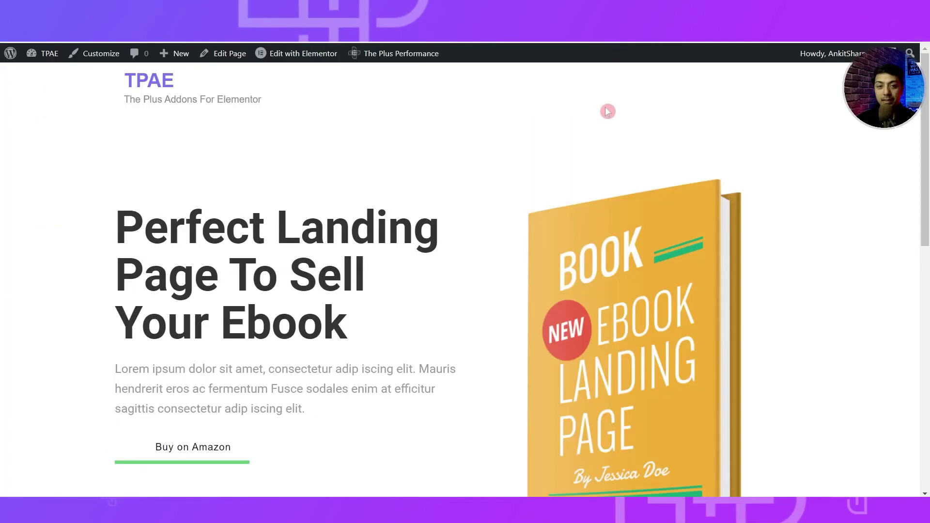
Step: Enter an e-mail address in the published page's mailing list form and submit the subscription
scroll(522, 304, "down", 12)
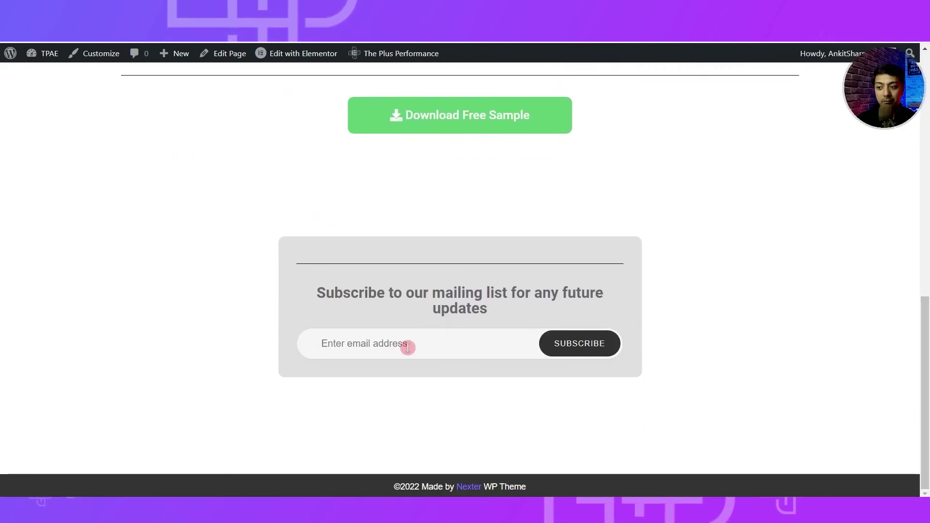
left_click(408, 347)
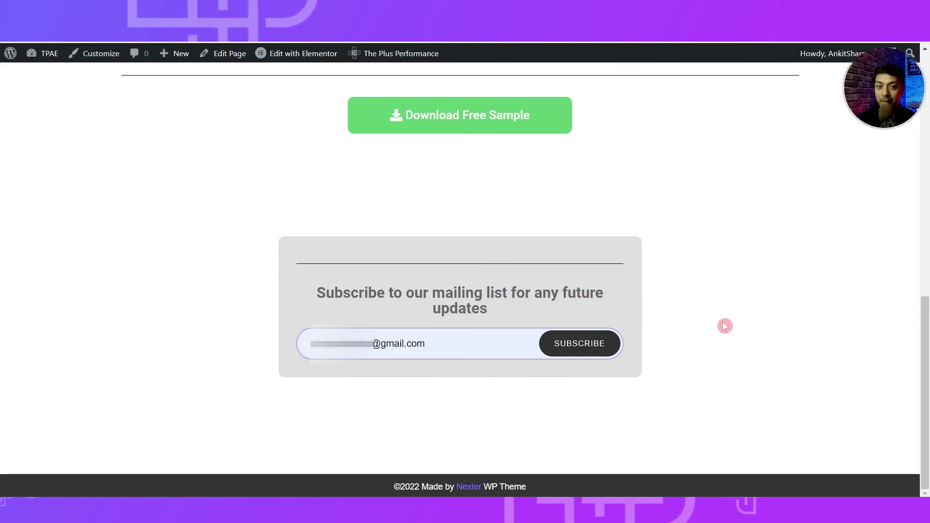
left_click(594, 358)
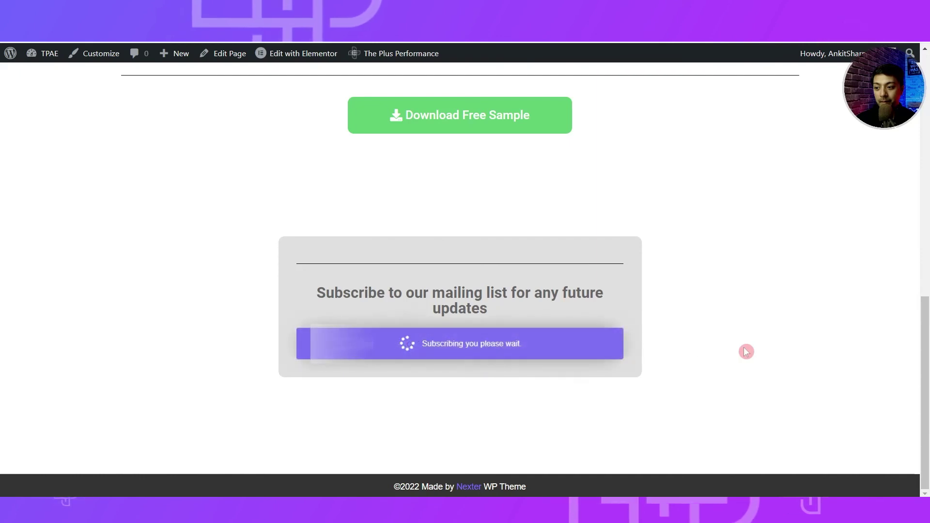